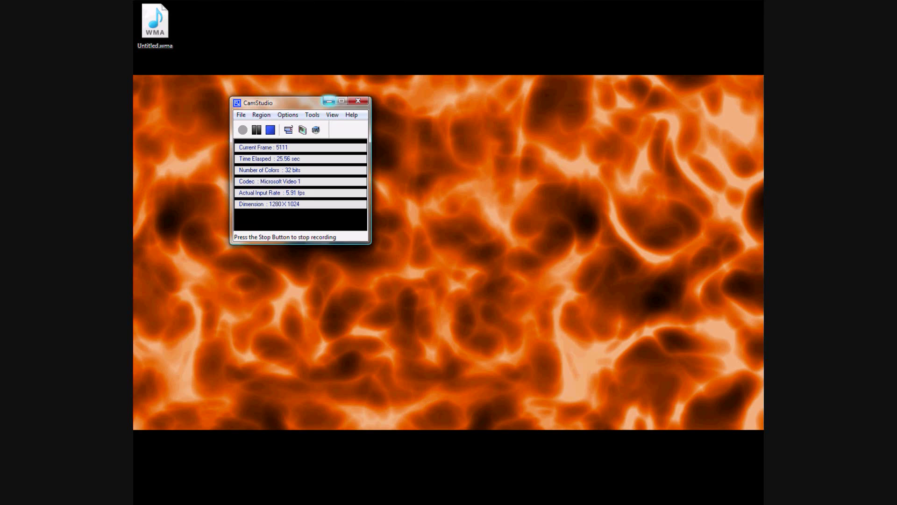
Step: Minimize the CamStudio recorder window to the taskbar
click(329, 101)
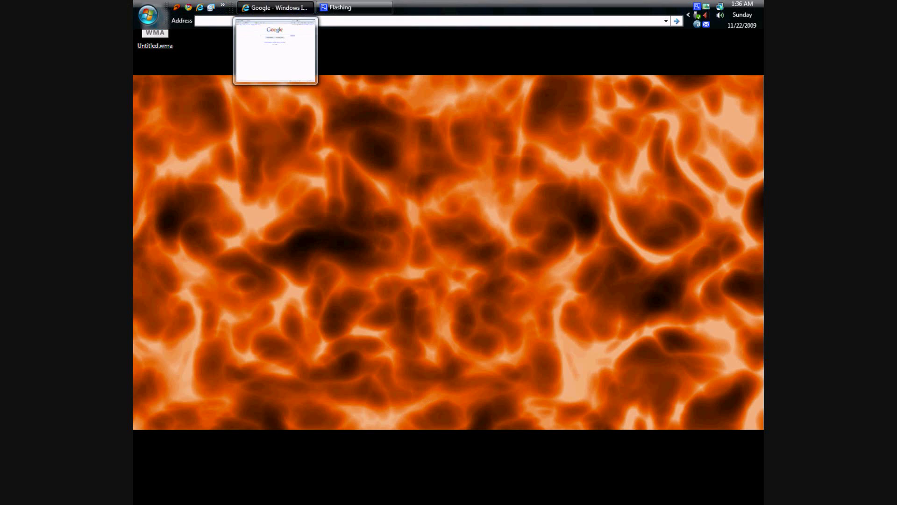
Step: Search Google for 'code 39 free download' and look over the IDAutomation result
click(275, 7)
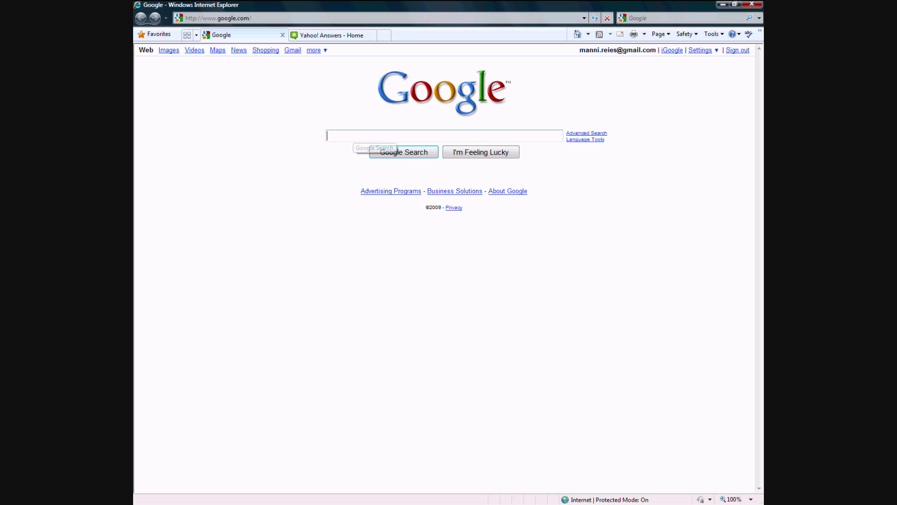
text(code 39)
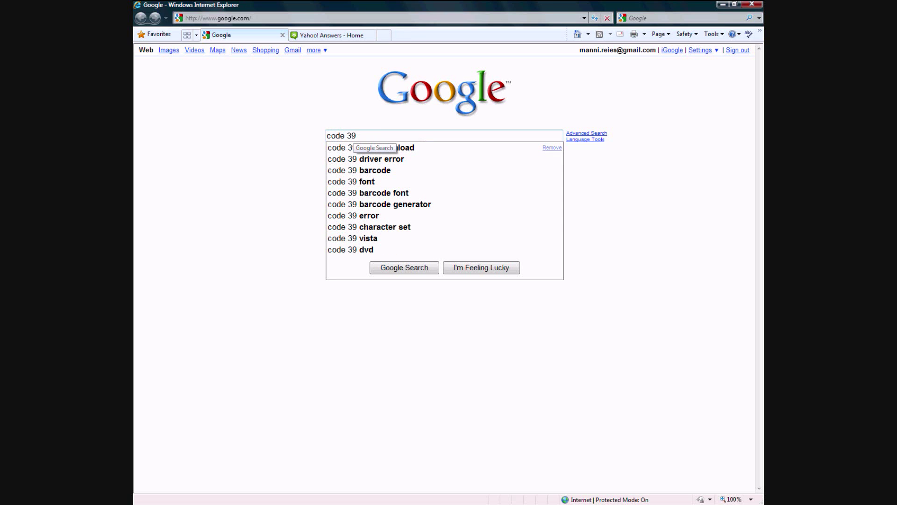
text( f)
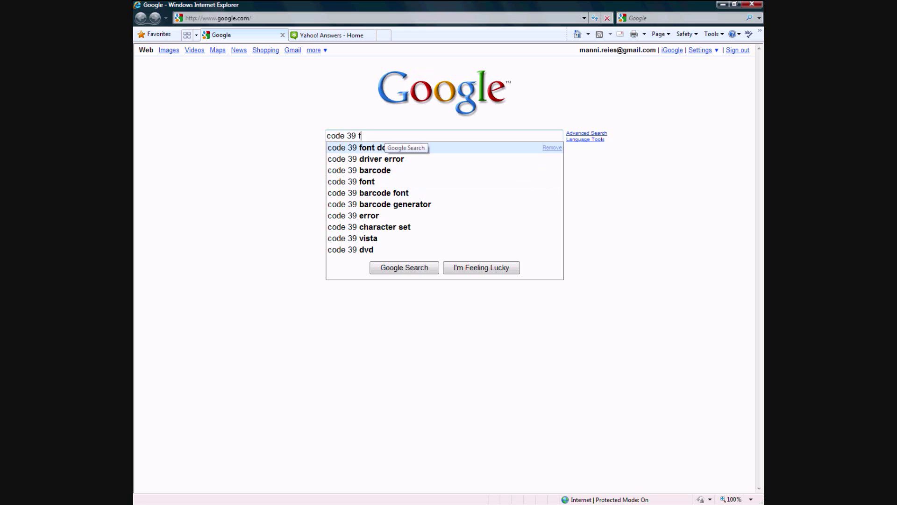
text(ree download)
key(Return)
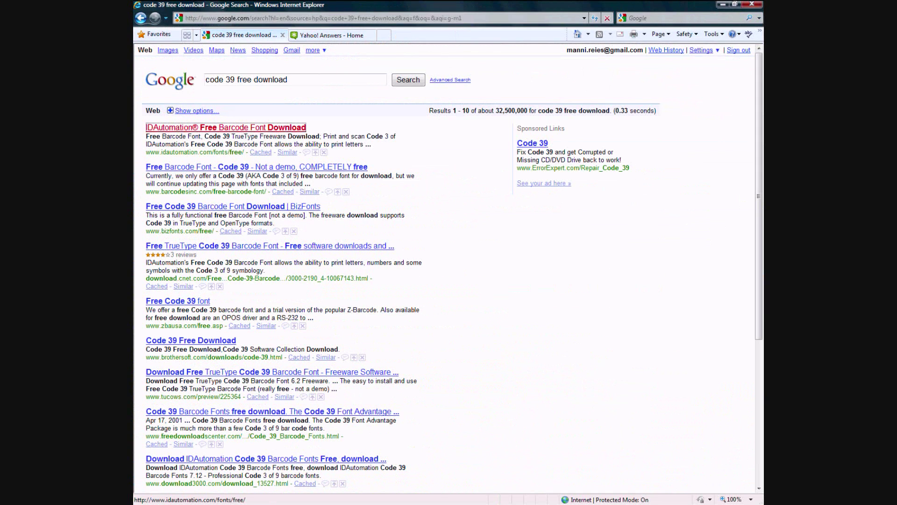
click(226, 127)
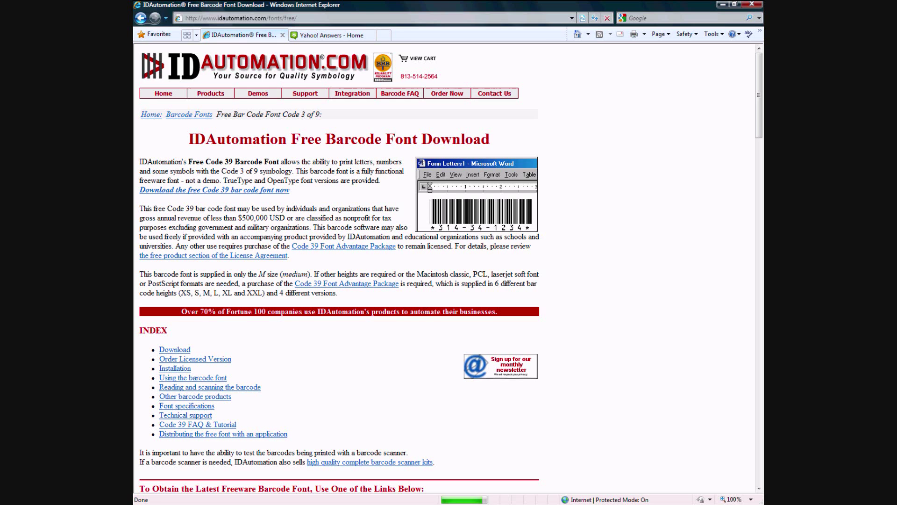
scroll(339, 269, down, 4)
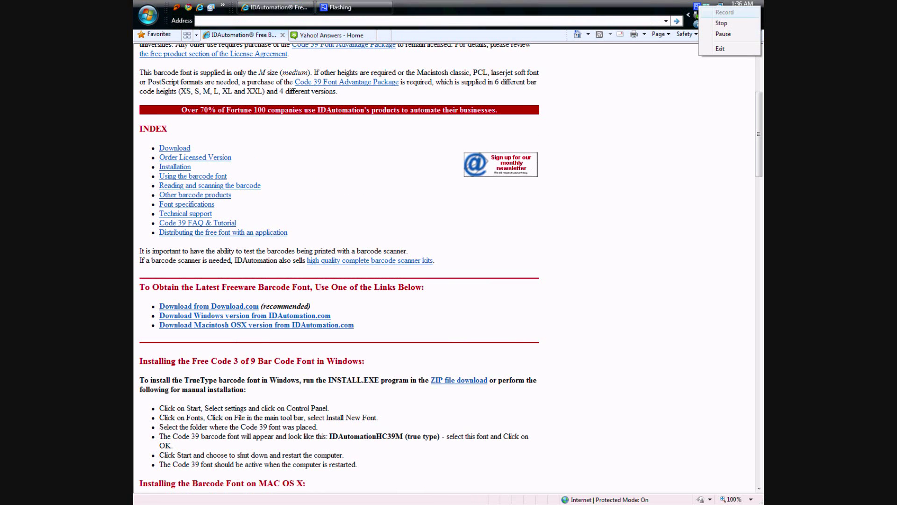
key(alt+Left)
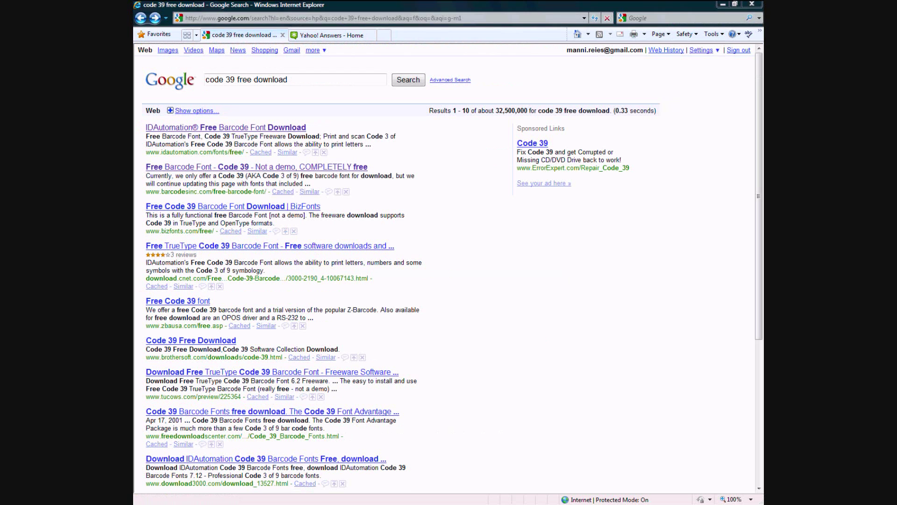
Step: Download free3of9.zip from the BarcodesInc Code 39 page to the desktop
click(257, 167)
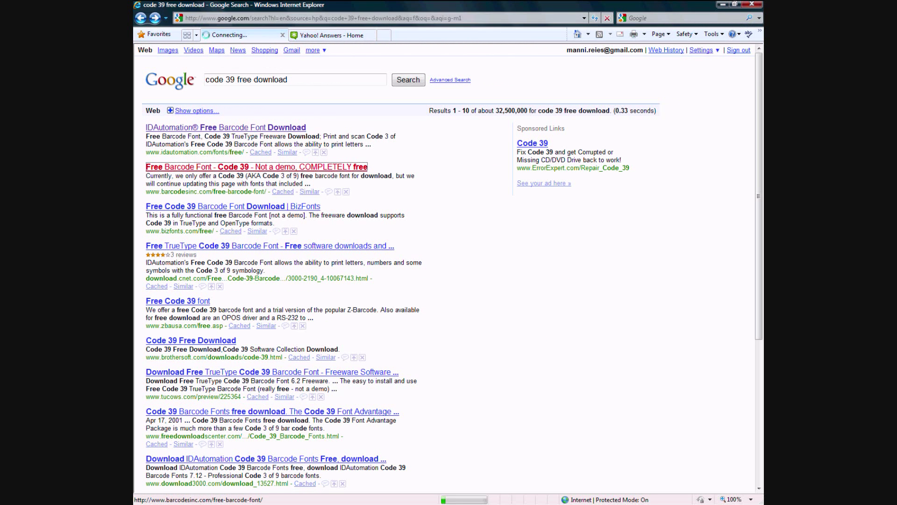
click(448, 183)
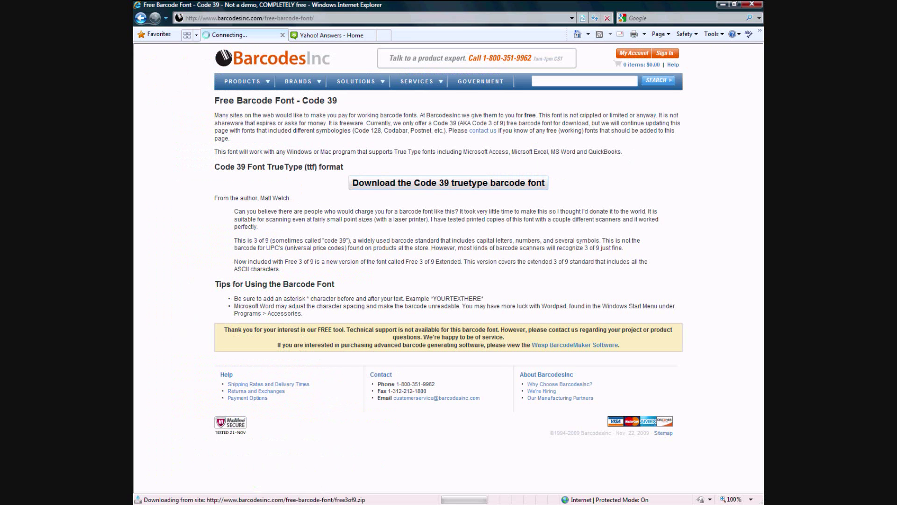
click(435, 259)
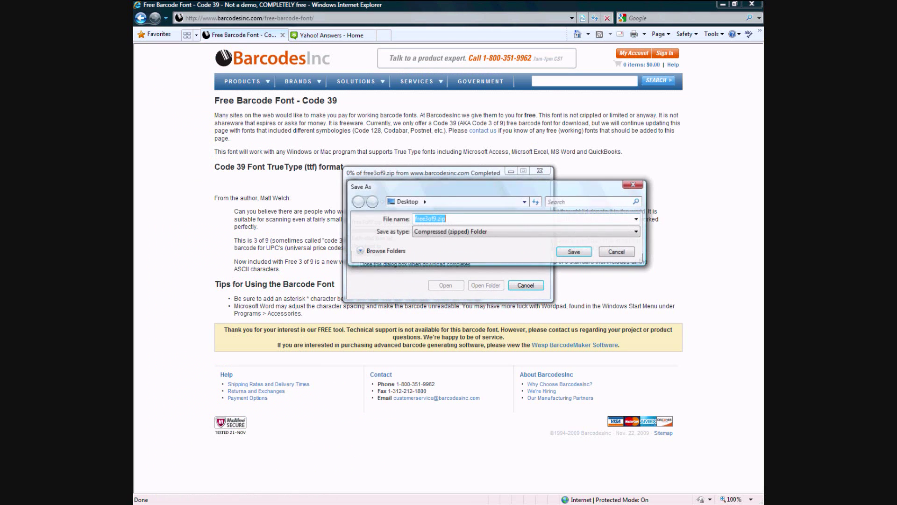
key(Return)
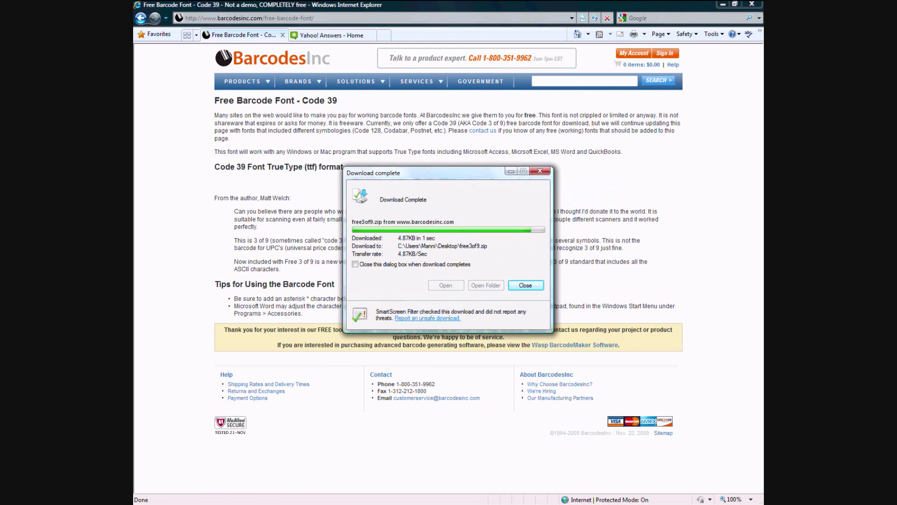
Step: Open free3of9.zip and copy FRE3OF9X.TTF, FRE3OF9.TTF and FRE3OF9.TXT onto the desktop
click(446, 285)
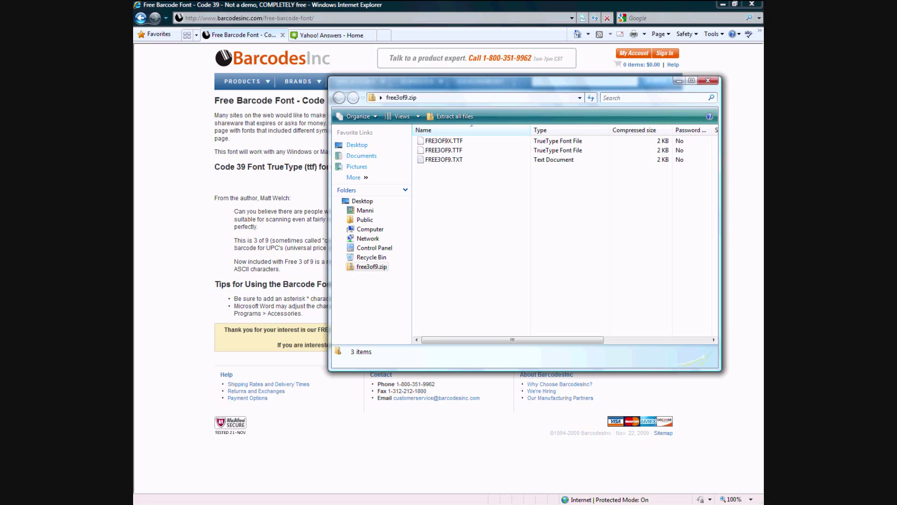
click(723, 4)
drag(585, 180, 201, 191)
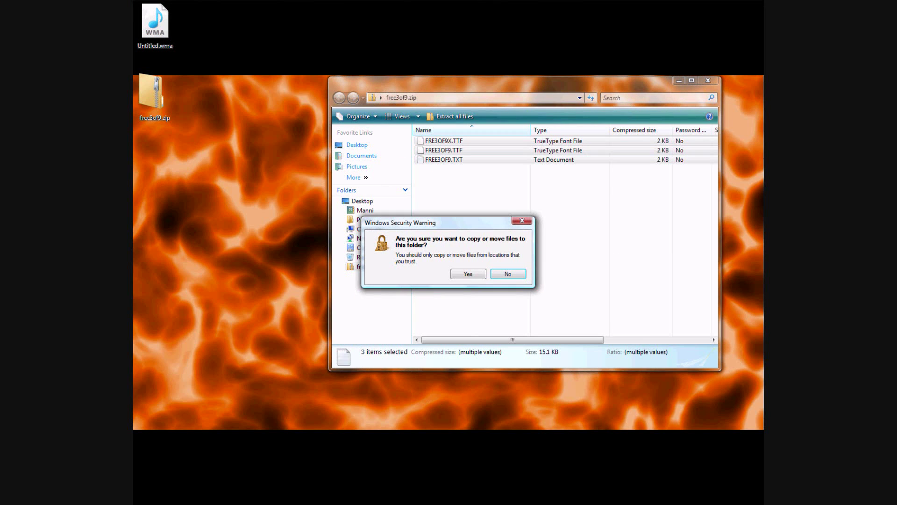
key(Return)
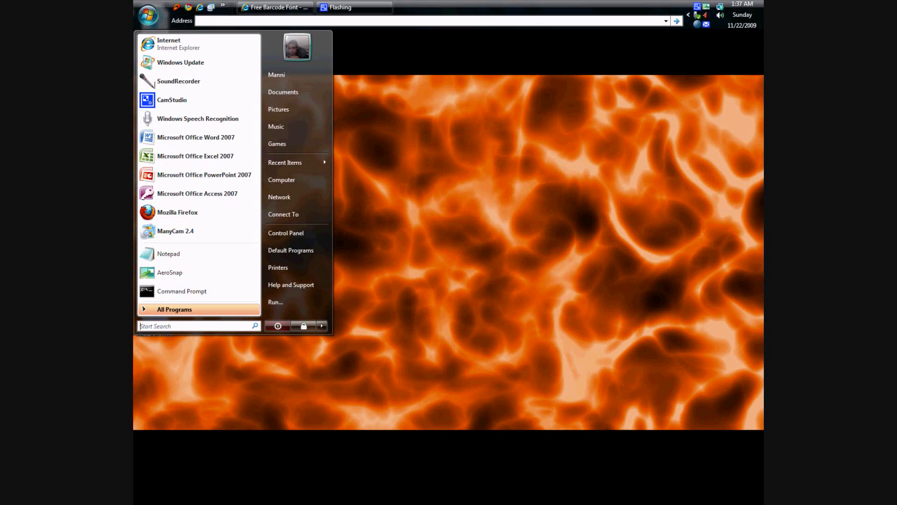
Step: Install FRE3OF9X.TTF and FRE3OF9.TTF into the Control Panel Fonts folder, then close it
click(286, 232)
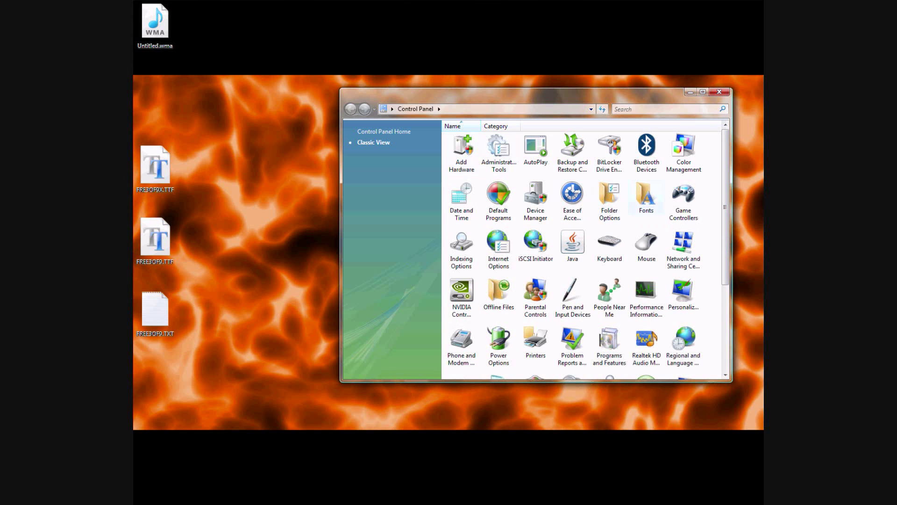
double_click(646, 196)
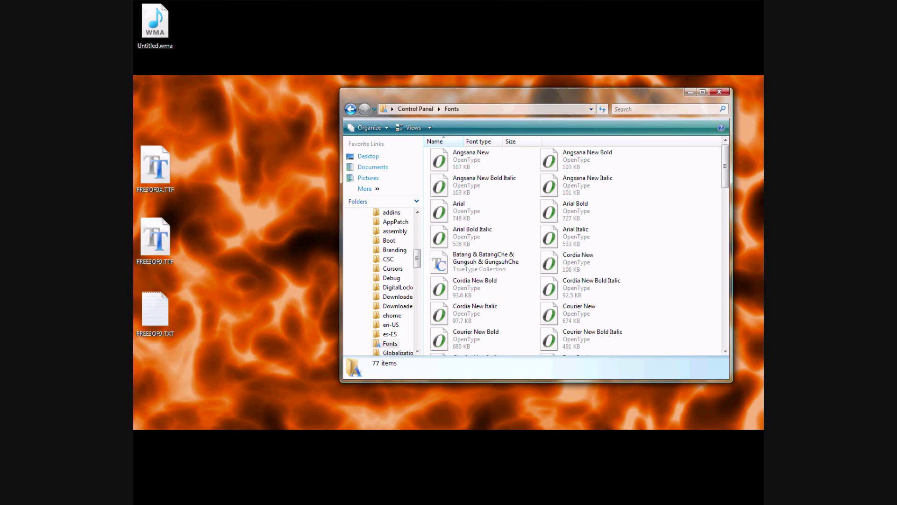
drag(203, 159, 167, 243)
drag(155, 169, 646, 211)
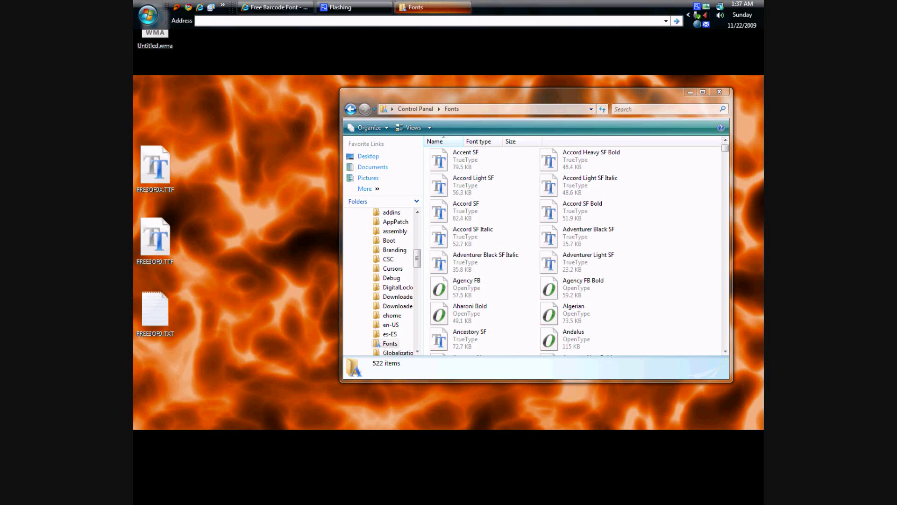
click(719, 92)
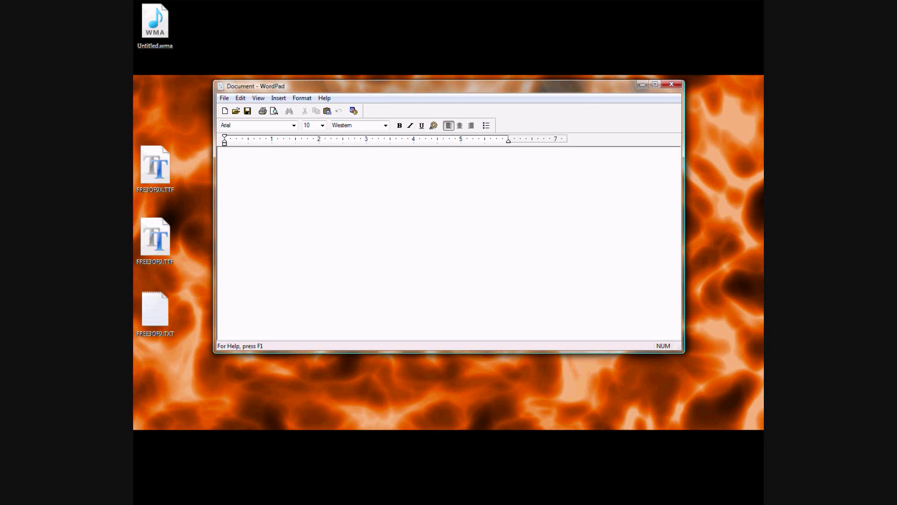
text(*)
double_click(227, 152)
text(28)
key(Return)
click(229, 156)
text(019235641)
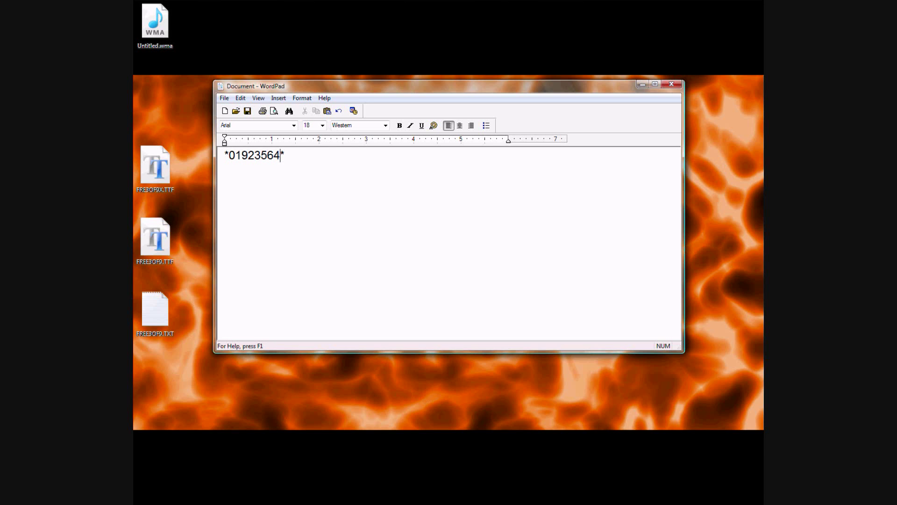
click(274, 155)
key(shift+Right)
key(shift+Right)
key(shift+Right)
key(shift+Right)
key(shift+Right)
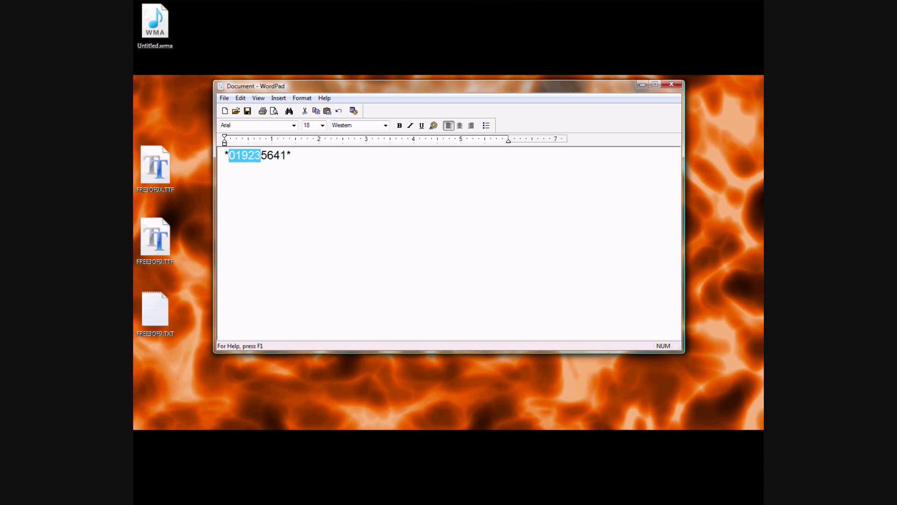
key(Right)
key(shift+Right)
key(shift+Right)
key(shift+Right)
key(shift+Right)
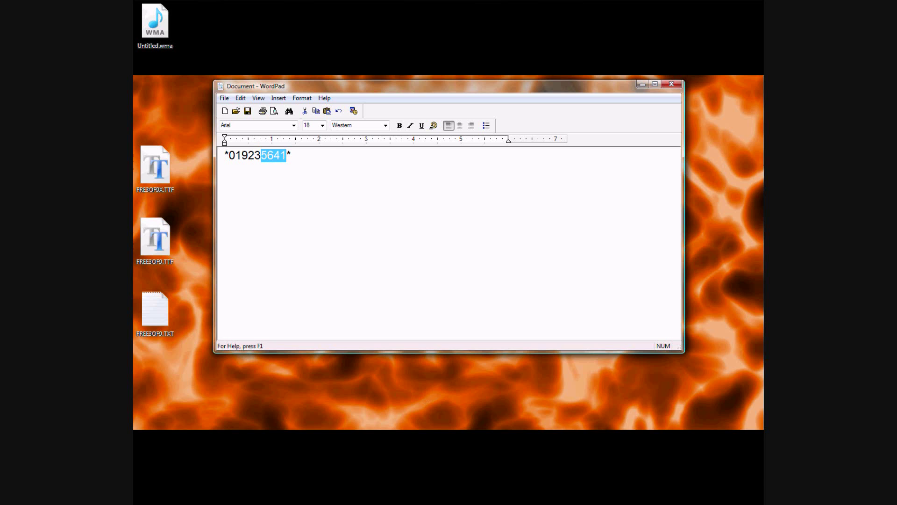
key(Right)
text(11)
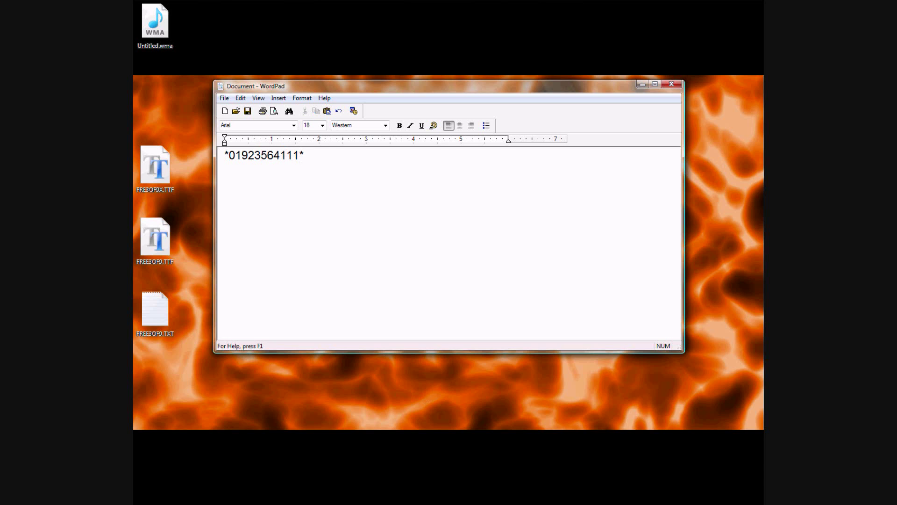
Step: Duplicate the code onto a second line and set that line's font to Free 3 of 9
key(ctrl+a)
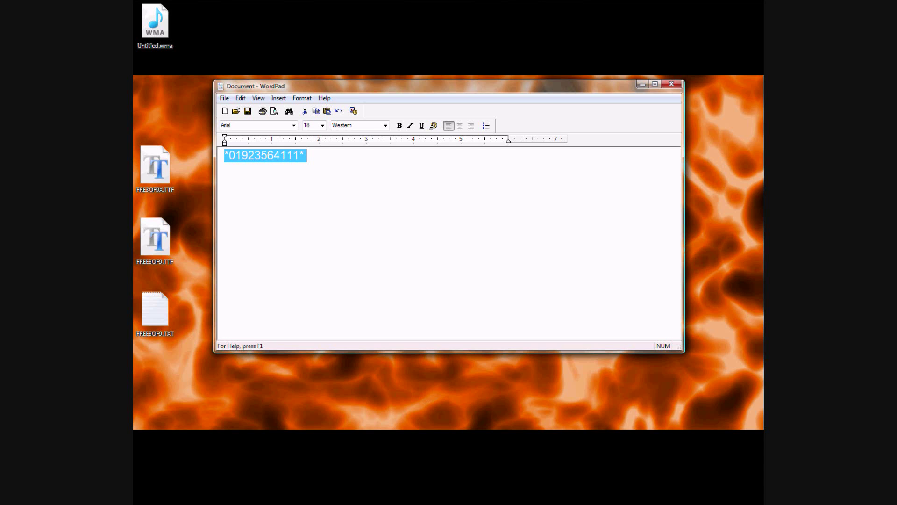
key(ctrl+c)
key(Right)
key(ctrl+v)
drag(304, 168, 224, 168)
click(293, 126)
key(Escape)
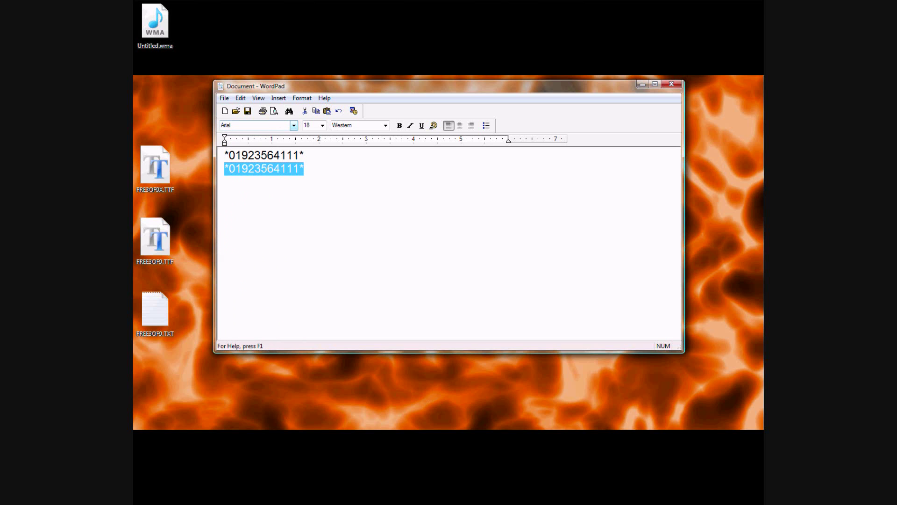
text(free)
Step: Confirm the second line uses the Free 3 of 9 font and select it
click(293, 125)
scroll(255, 275, down, 3)
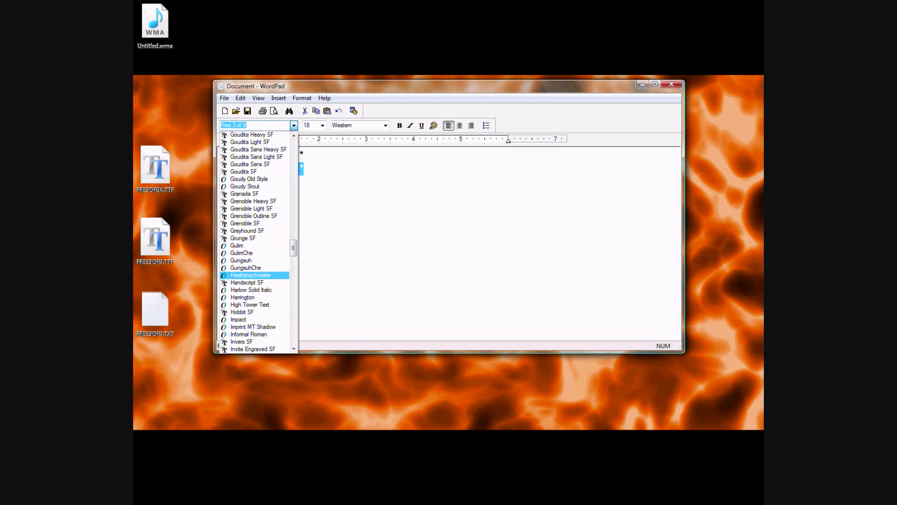
scroll(254, 275, up, 12)
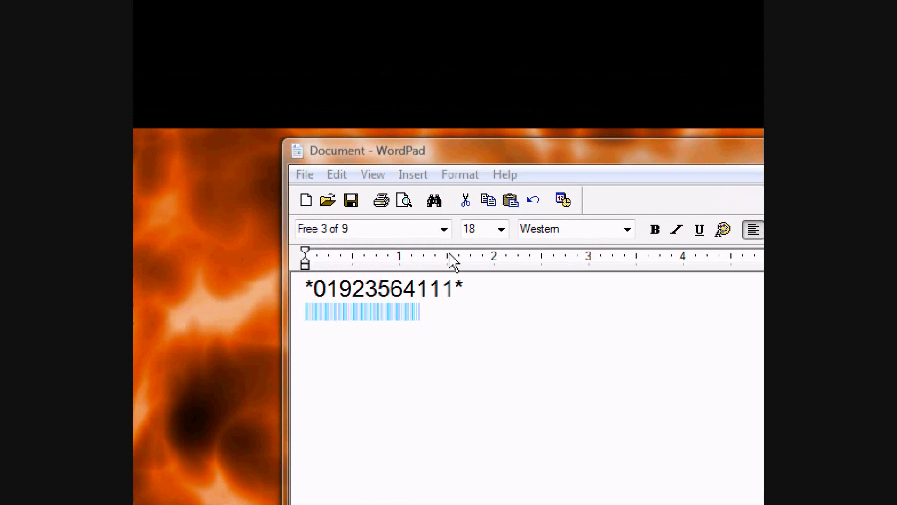
click(400, 255)
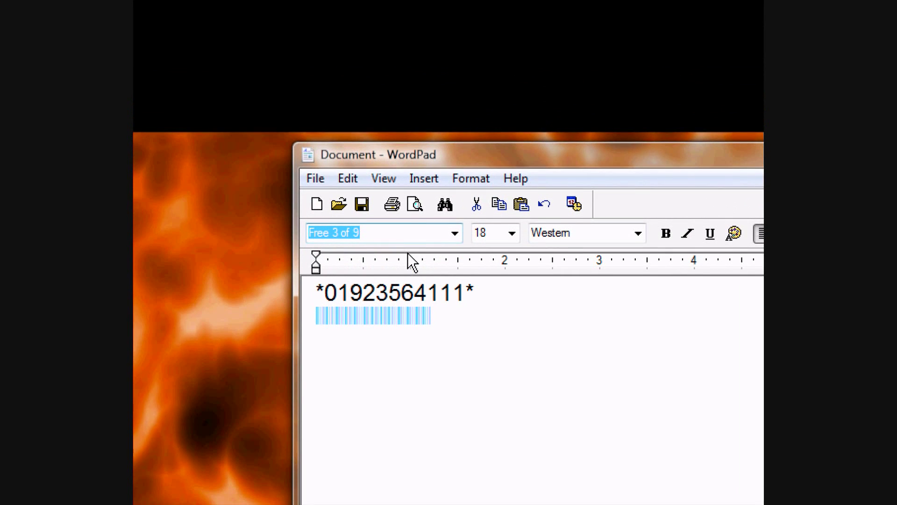
key(Return)
click(449, 252)
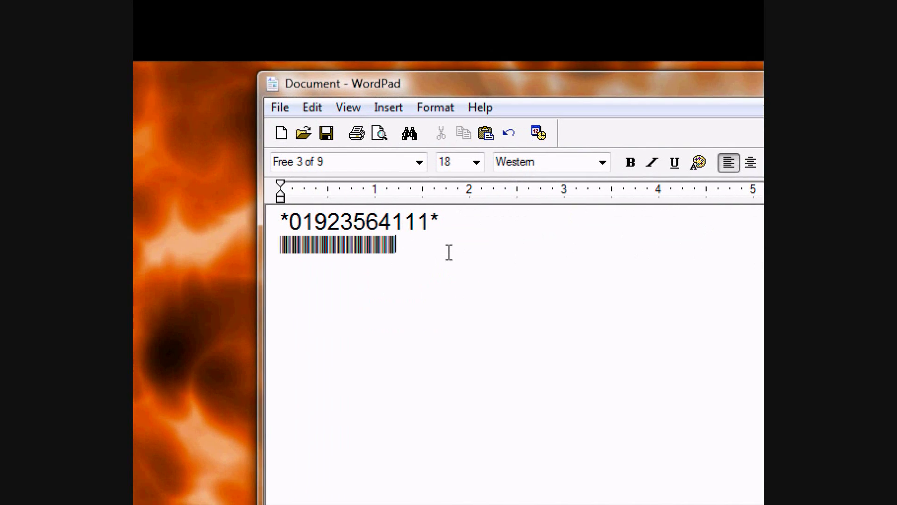
drag(449, 252, 312, 236)
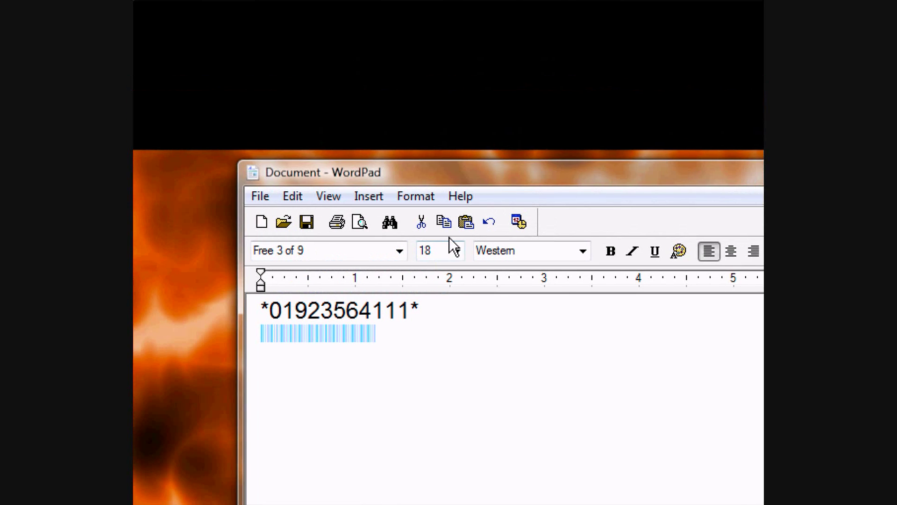
Step: Resize the barcode to 28, then 32 points, and centre both lines
click(440, 248)
text(2)
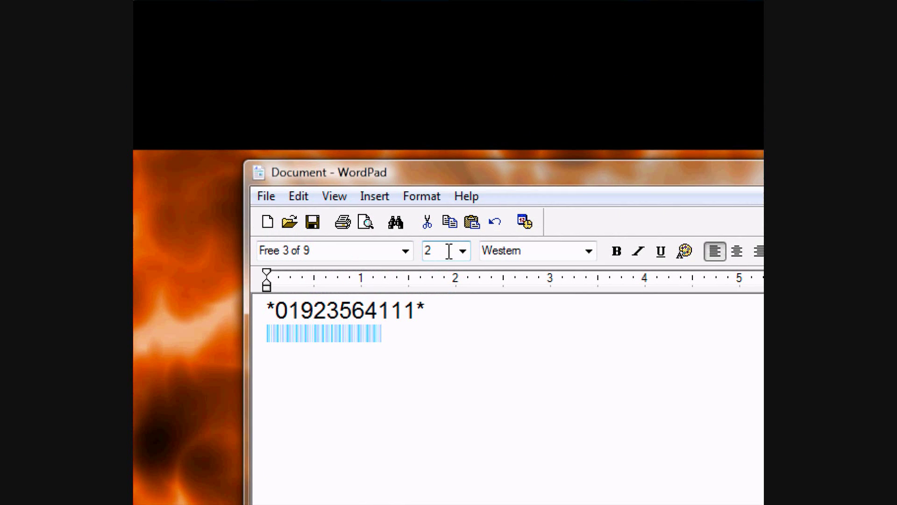
text(8)
key(Return)
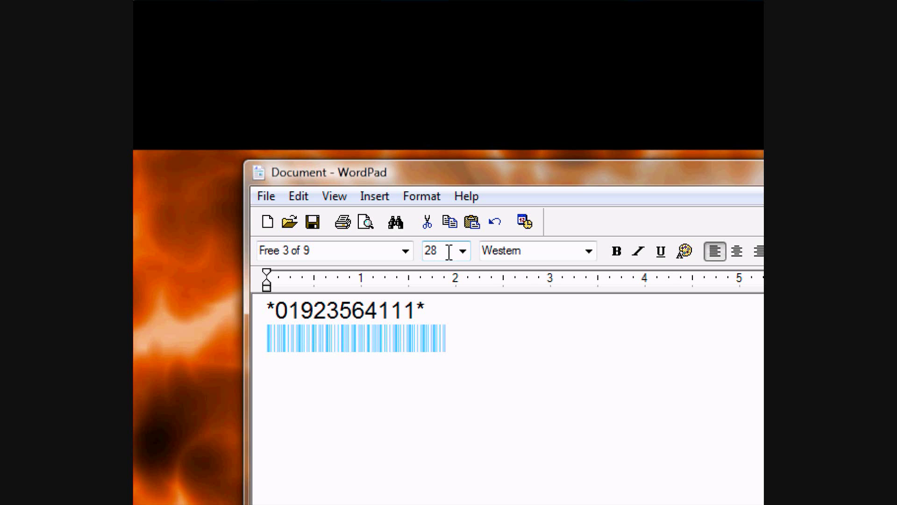
click(448, 252)
text(32)
key(Return)
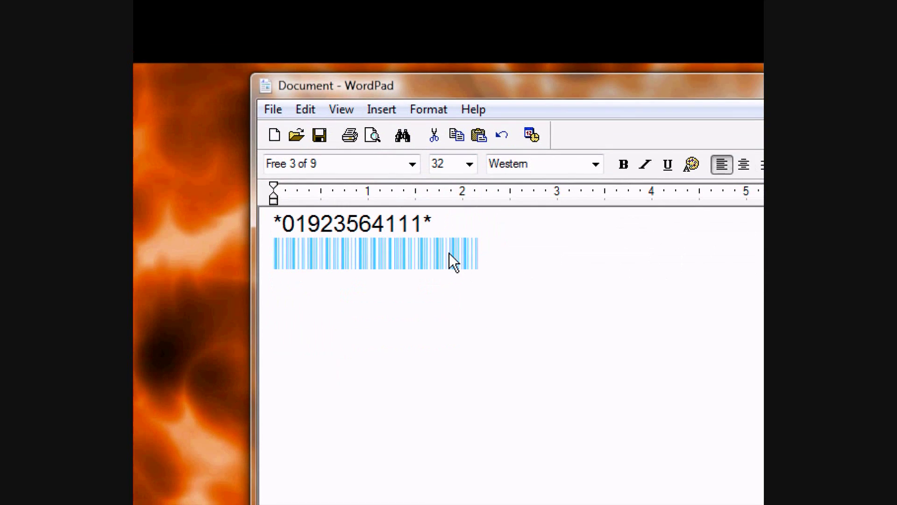
key(ctrl+a)
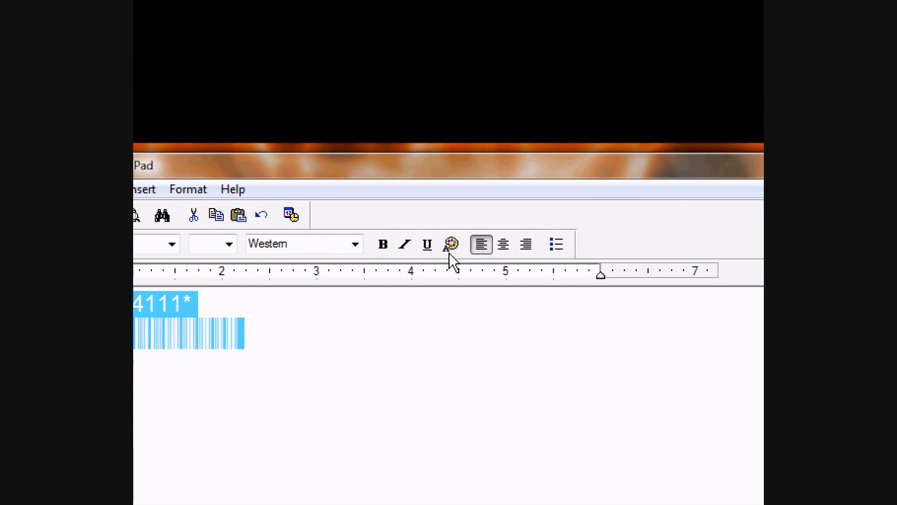
click(503, 244)
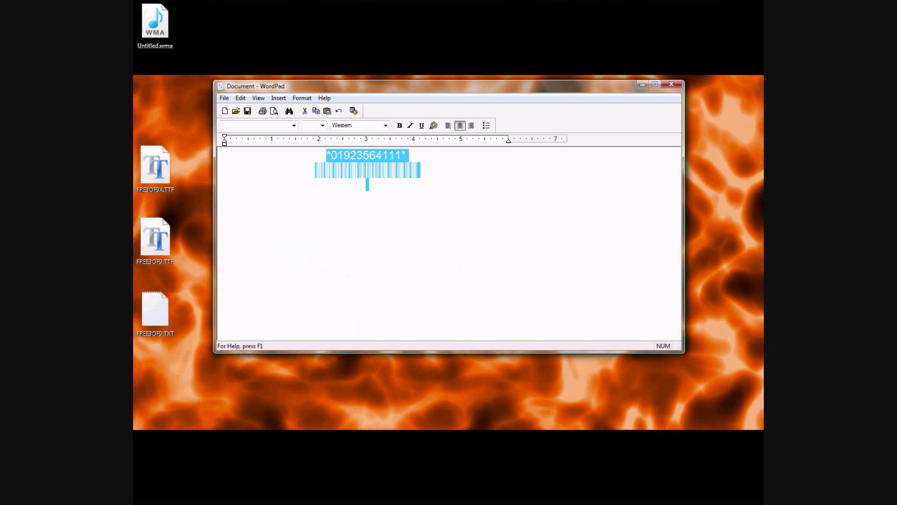
click(268, 368)
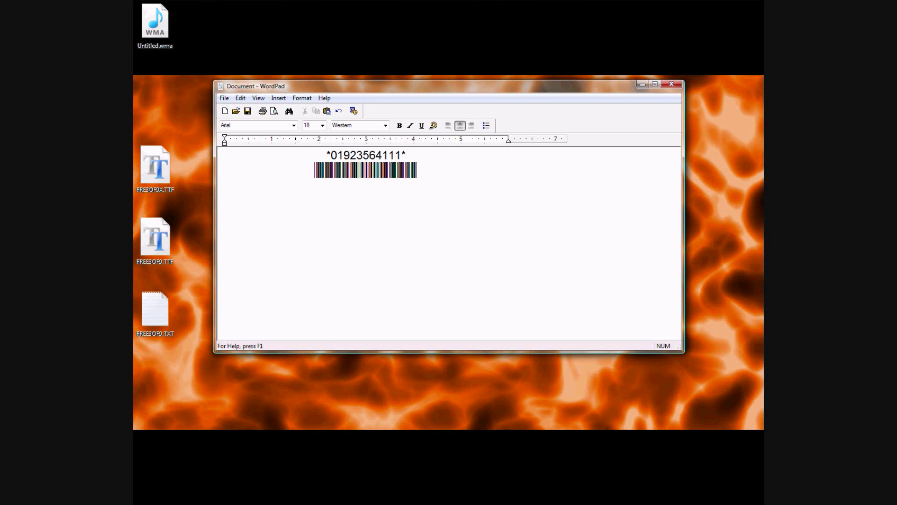
scroll(448, 196, up, 4)
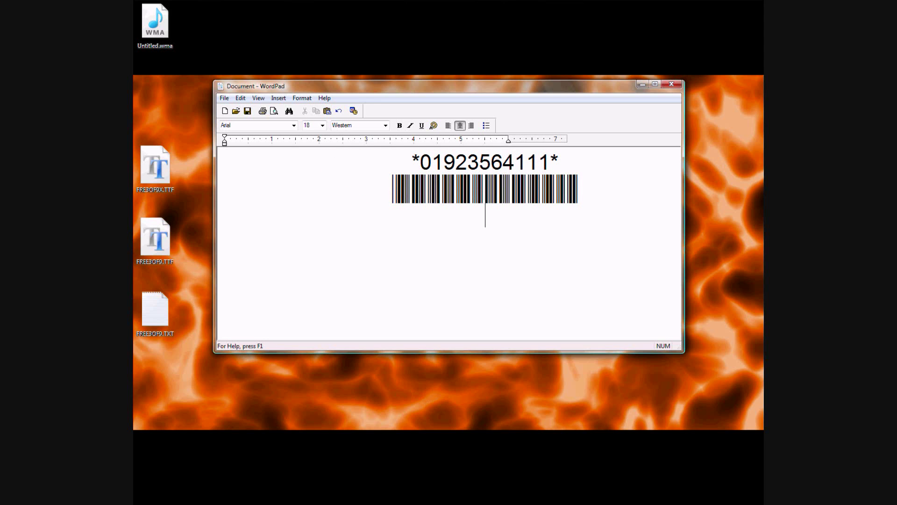
drag(412, 162, 420, 162)
click(392, 189)
drag(392, 189, 408, 189)
click(488, 215)
Step: Close WordPad without saving and launch Excel 2007
click(671, 84)
key(Return)
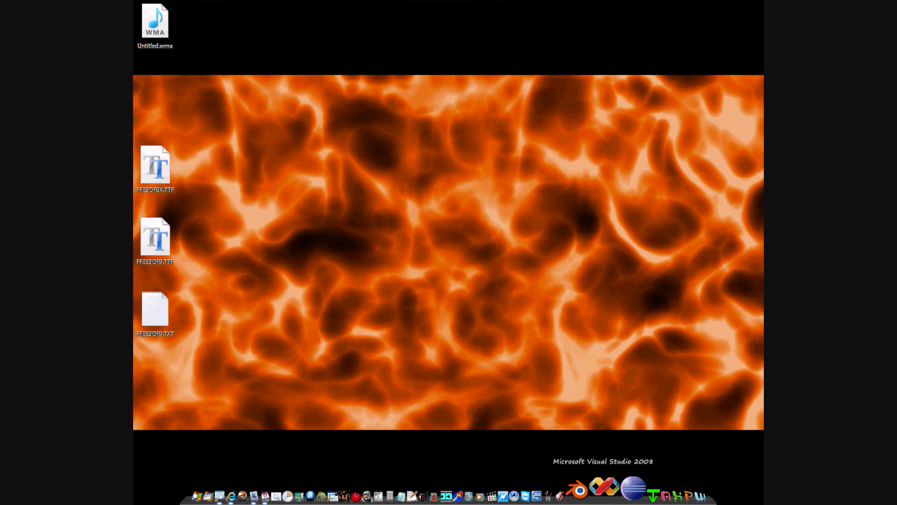
click(633, 455)
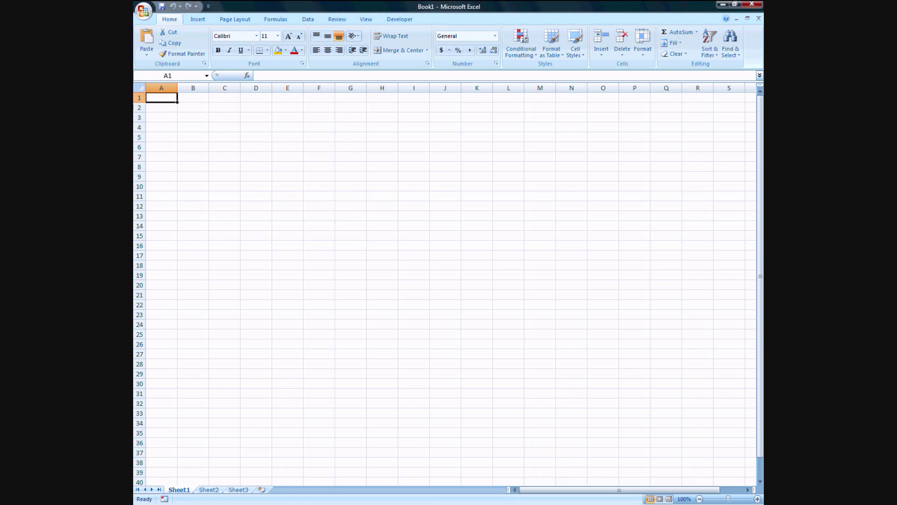
Step: Enter headers UPC in A1 and Product Number in B1, and widen column A
text(UPC)
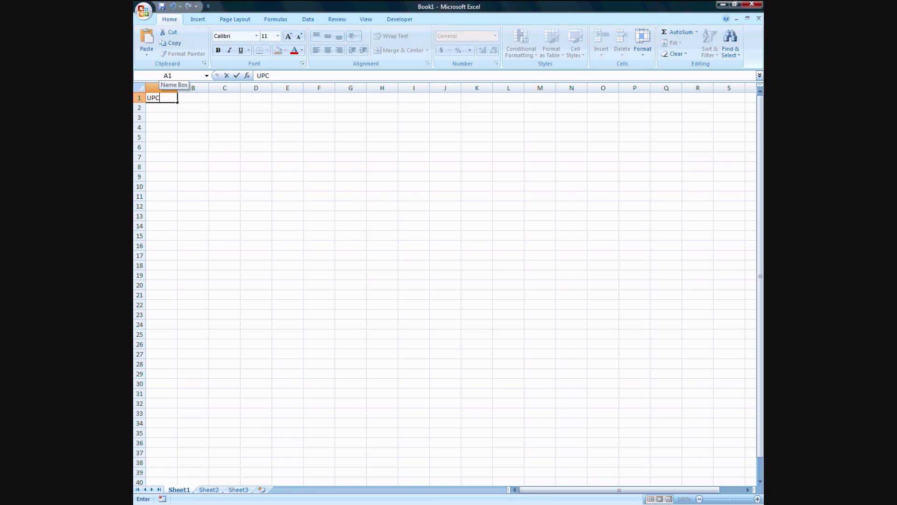
key(Return)
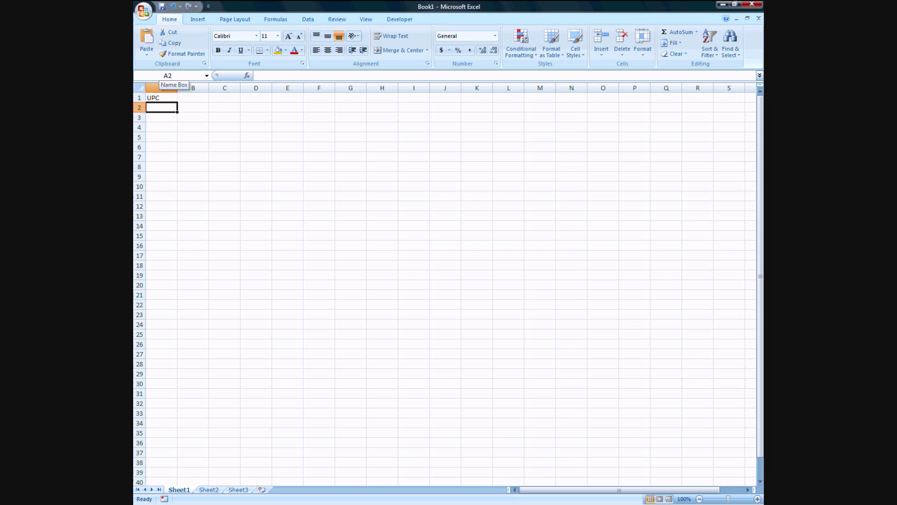
key(Up)
key(Right)
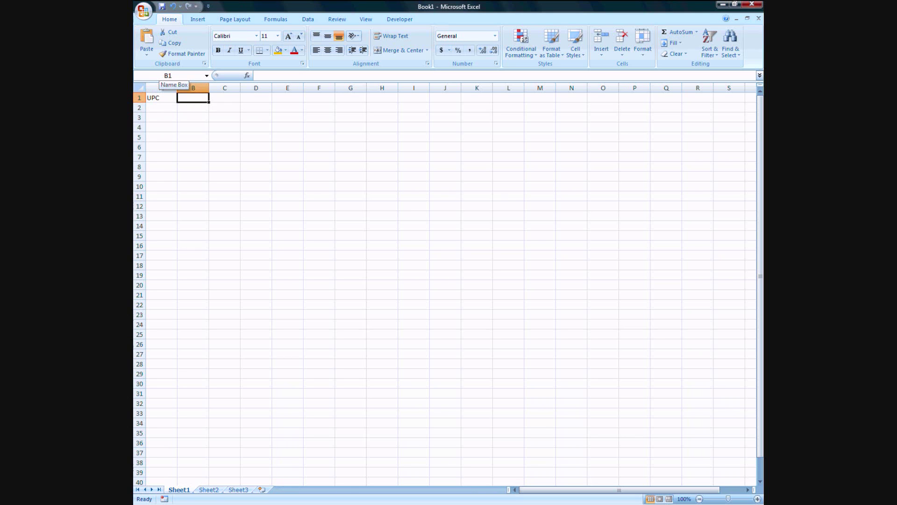
text(Pr)
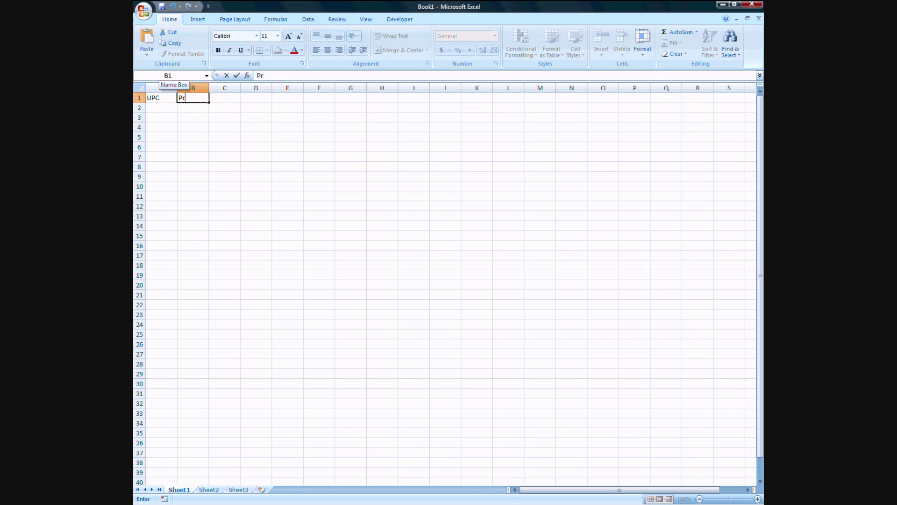
text(oduct Number)
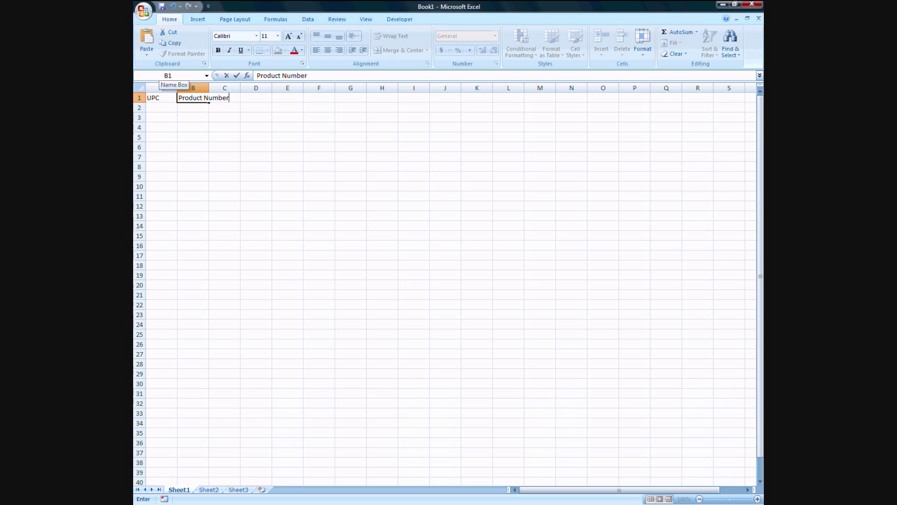
key(Return)
double_click(177, 88)
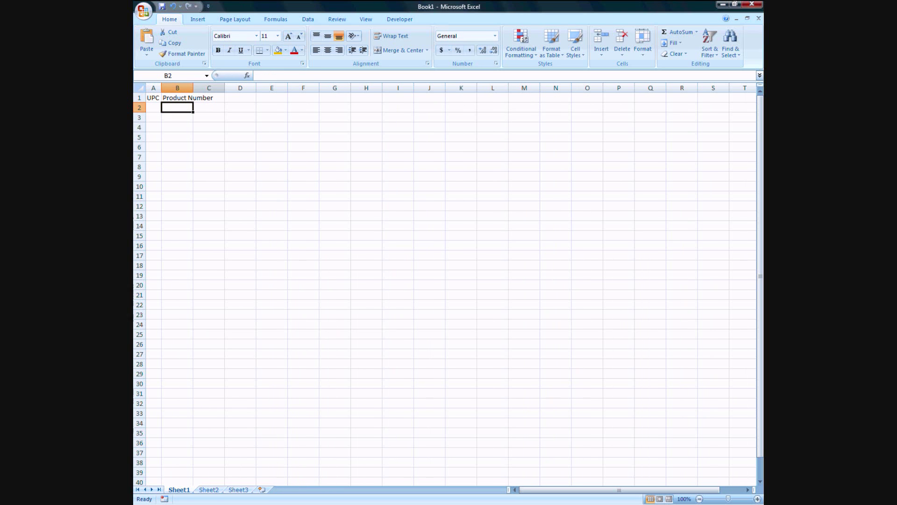
drag(161, 88, 316, 88)
click(187, 107)
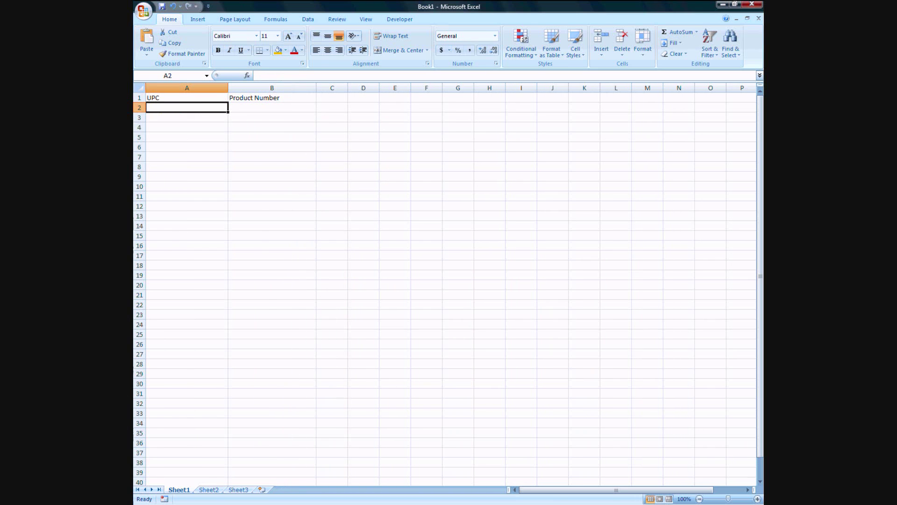
text(09)
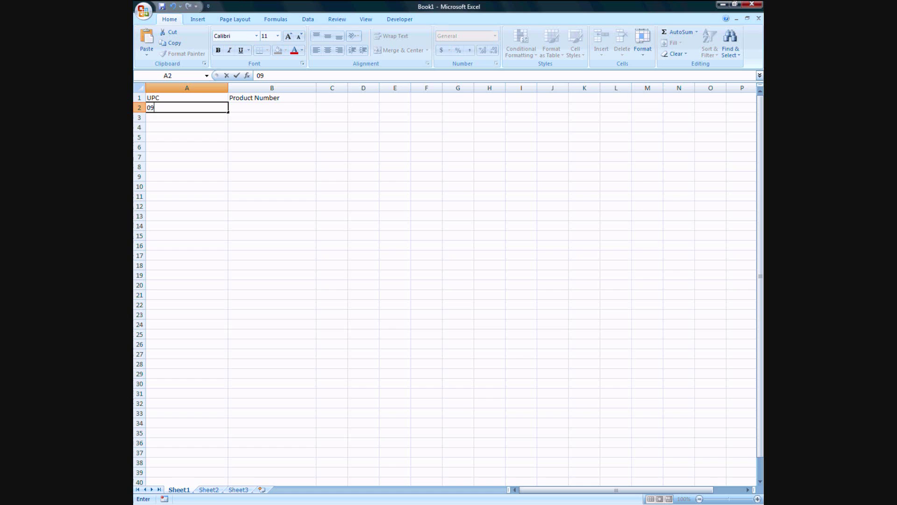
text(254444444)
key(Return)
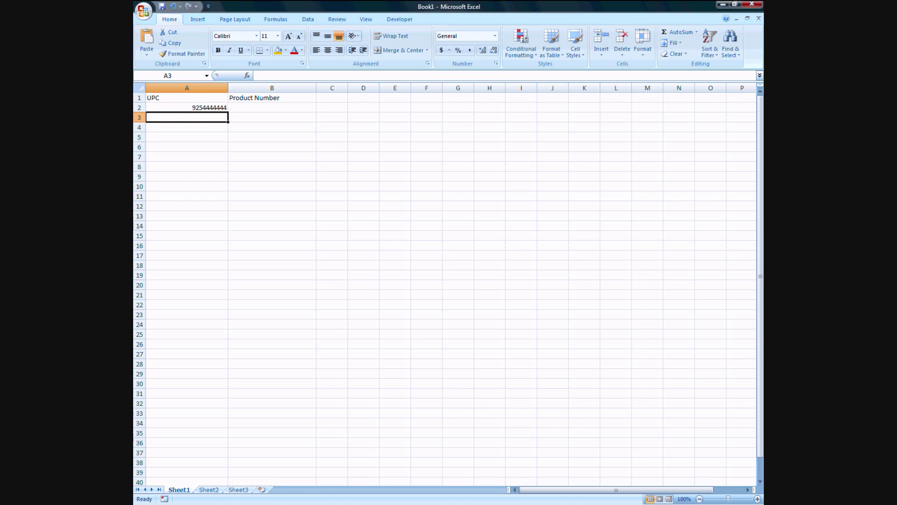
click(187, 107)
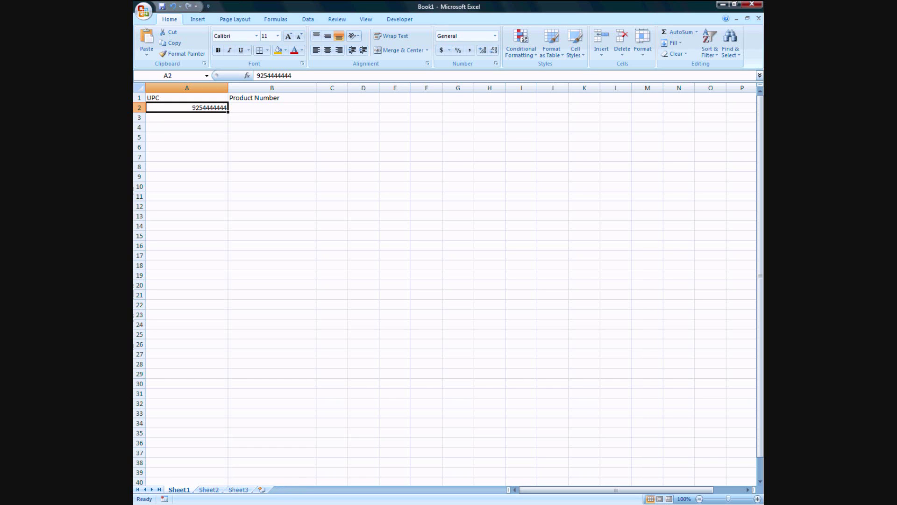
Step: Enter product number tk4671125 in B2, dismissing the Create Table dialog
click(272, 108)
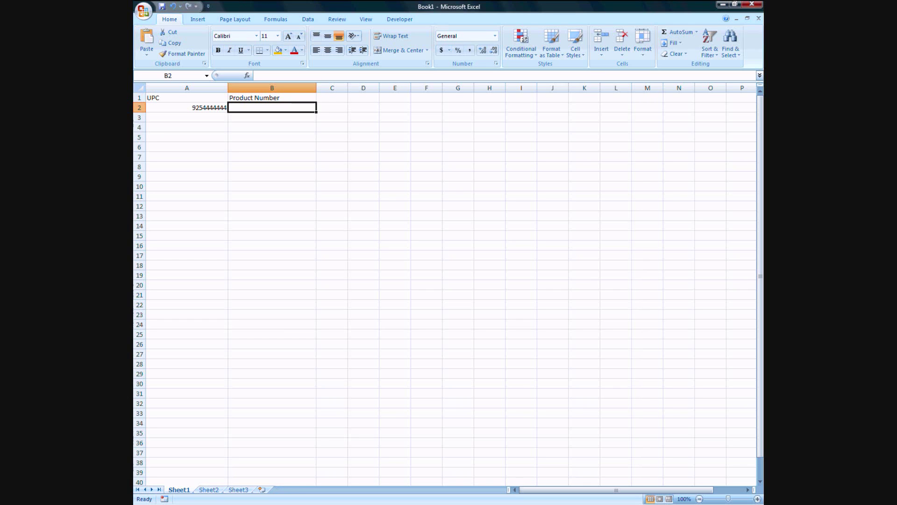
key(ctrl+t)
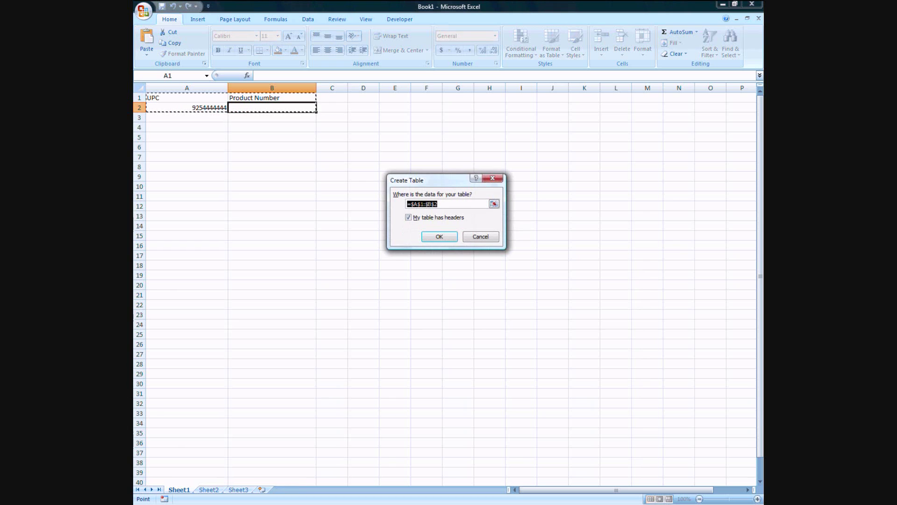
key(Escape)
text(t)
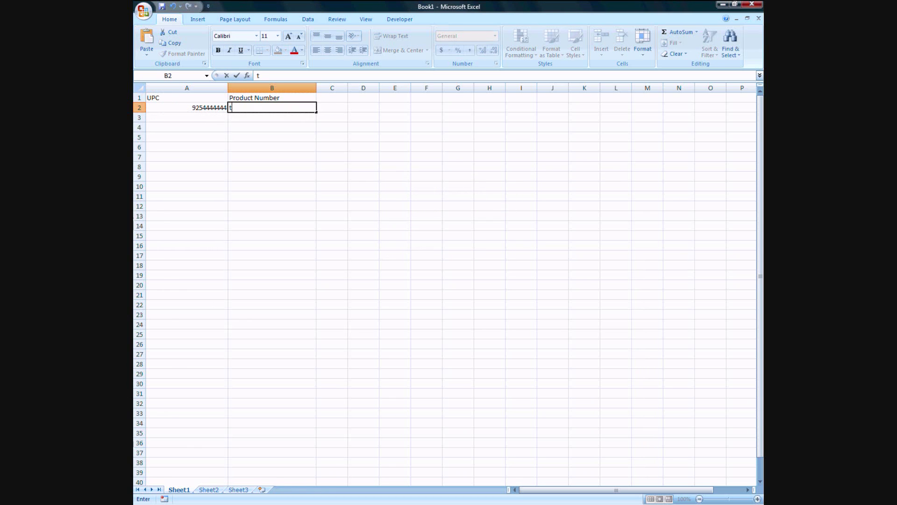
text(k4671125f)
key(Return)
Step: Try adding the leading 0 back to the UPC in A2
click(187, 107)
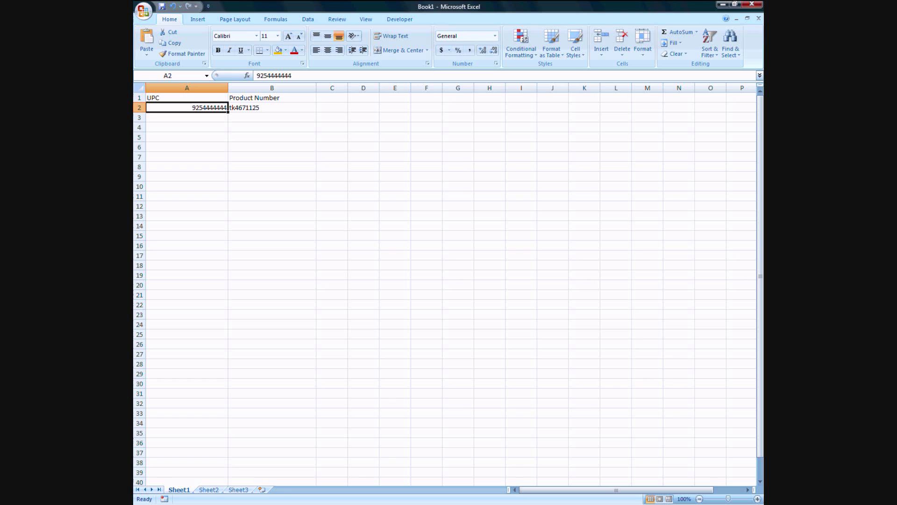
double_click(187, 107)
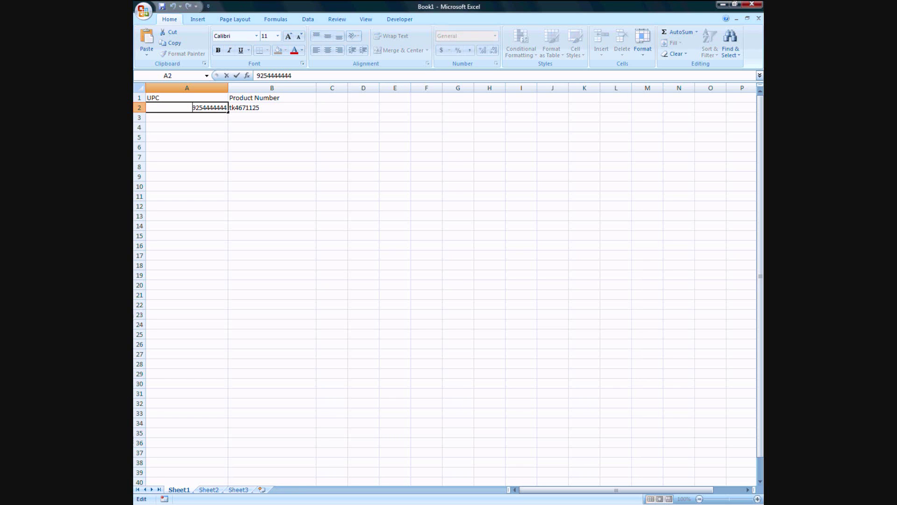
text(0)
key(Return)
click(187, 107)
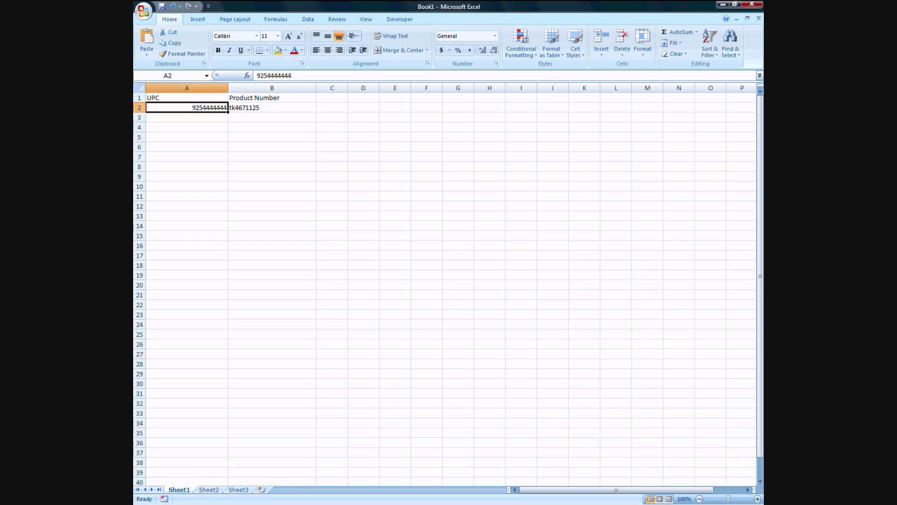
Step: Format columns A and B with the Text number category
drag(187, 88, 272, 88)
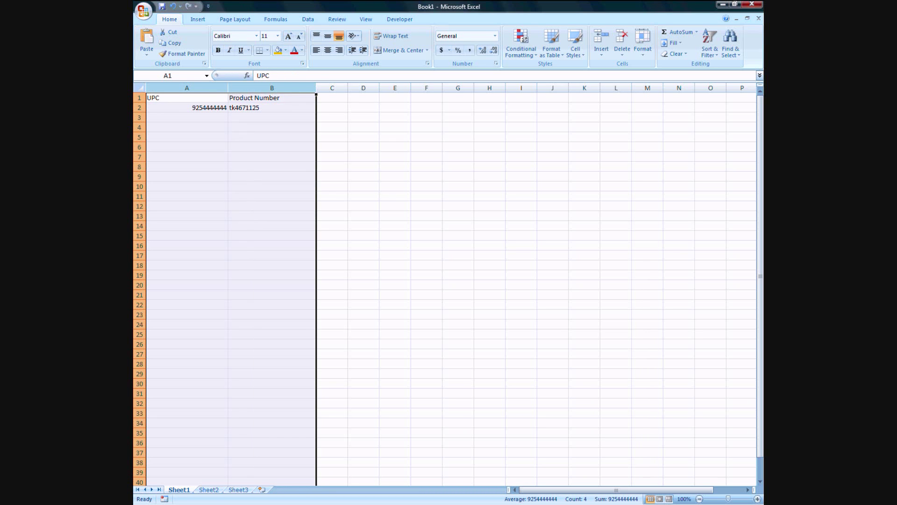
right_click(198, 113)
click(233, 199)
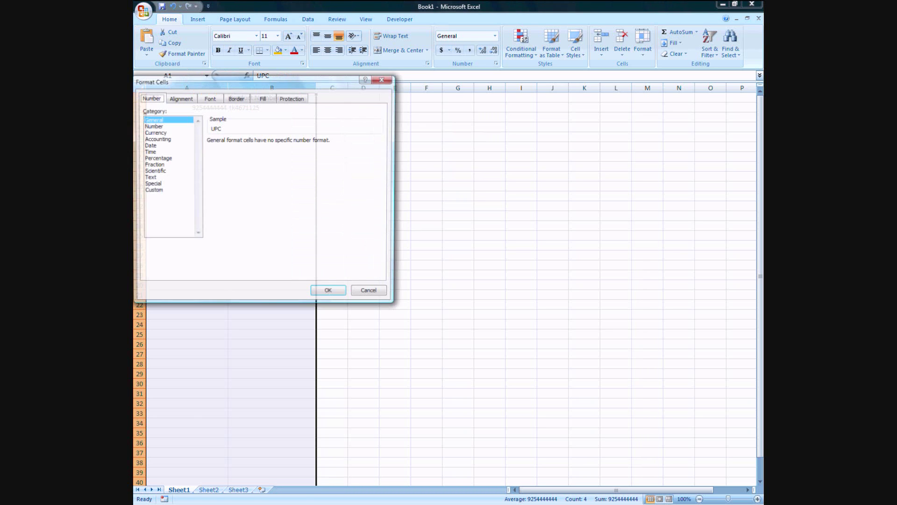
click(149, 177)
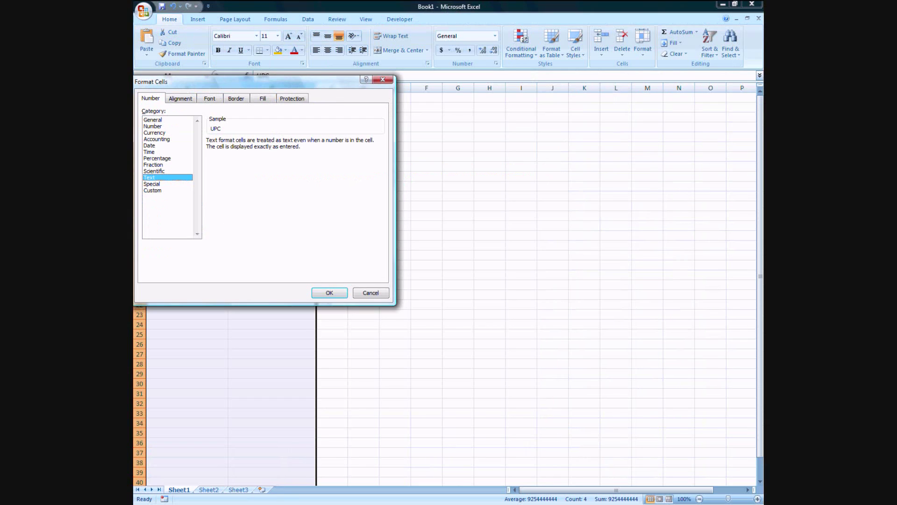
click(330, 293)
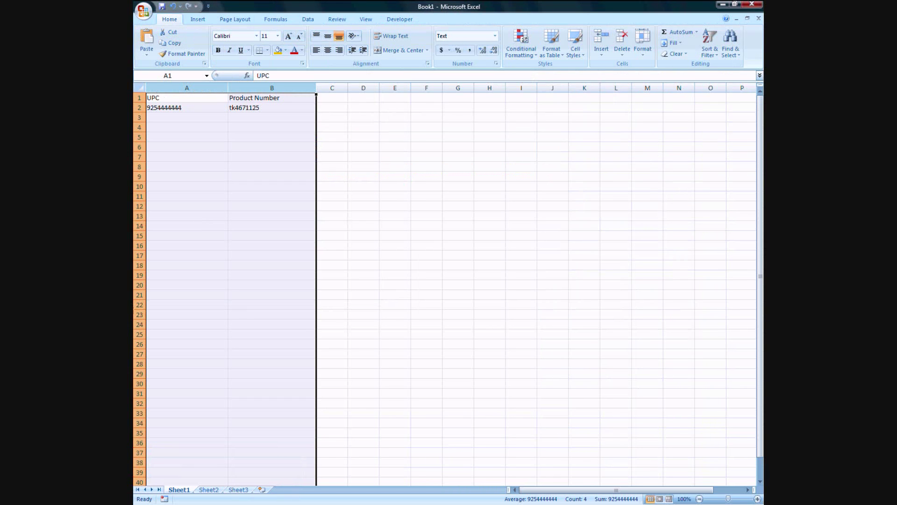
click(187, 107)
text(09254444444)
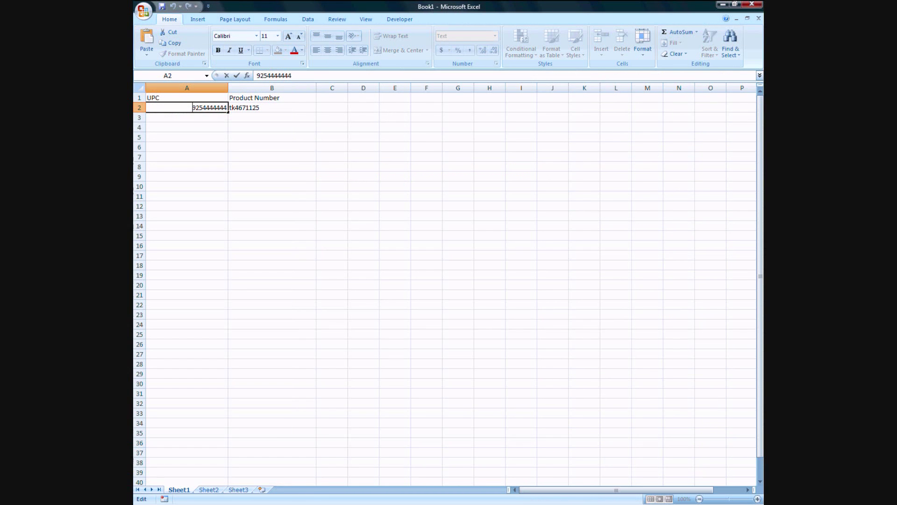
key(Return)
click(186, 107)
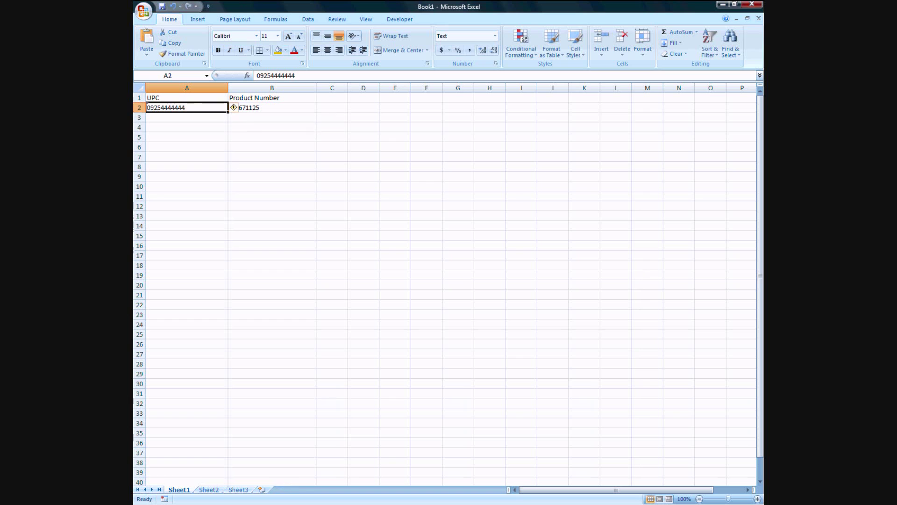
double_click(187, 107)
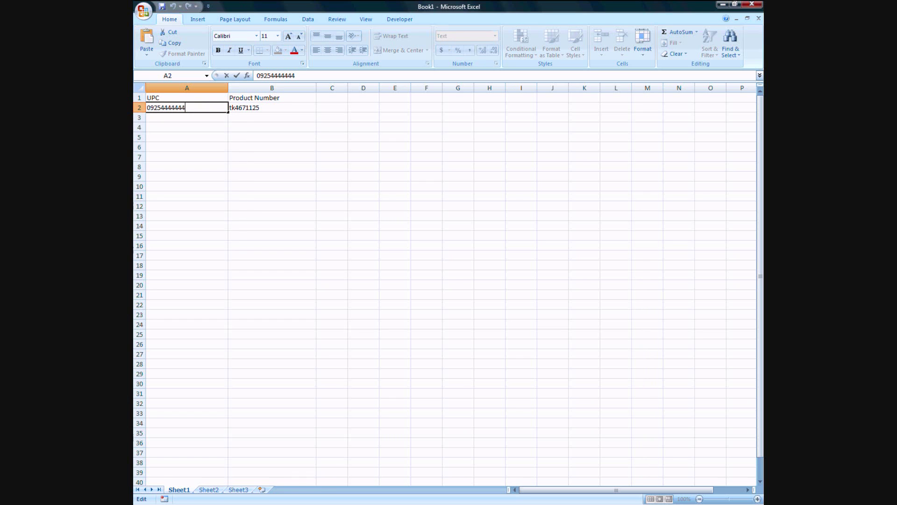
key(Escape)
Step: Test entering 000 and then '000 in A3
click(186, 117)
text(000)
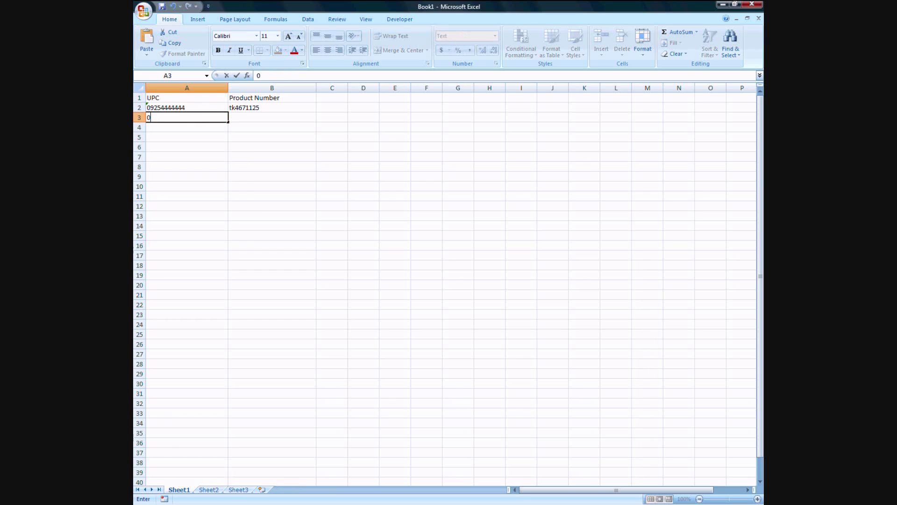
click(153, 118)
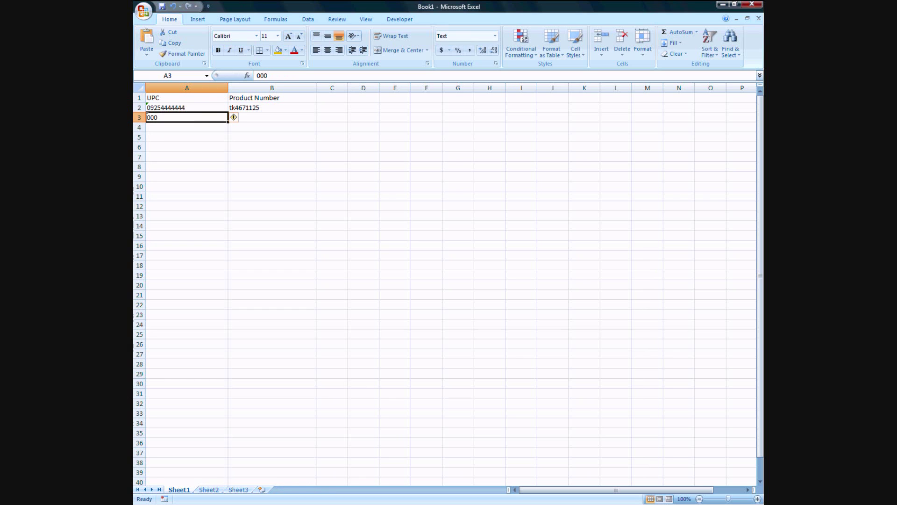
double_click(153, 118)
text(')
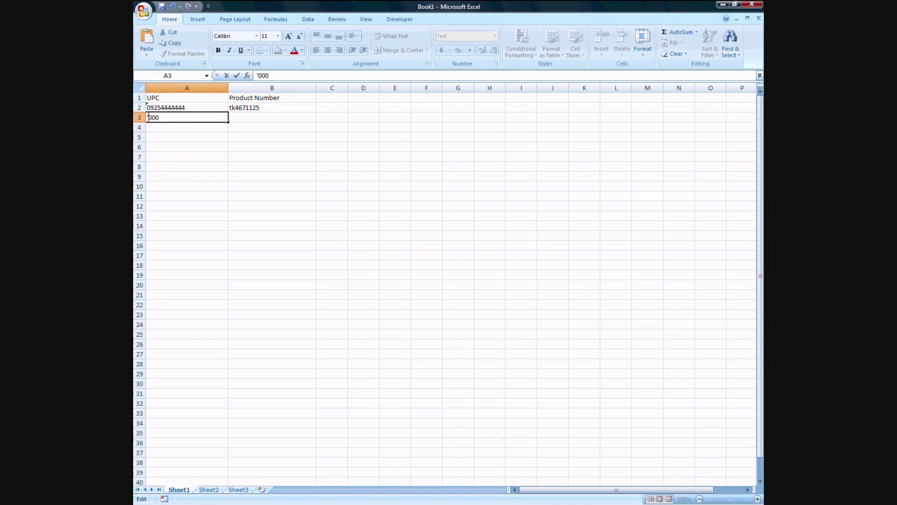
key(ctrl+Return)
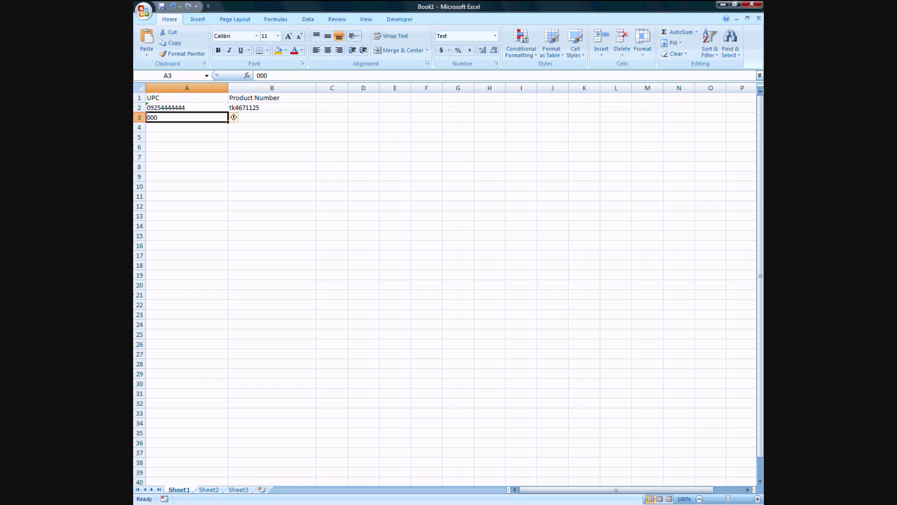
key(Delete)
click(187, 107)
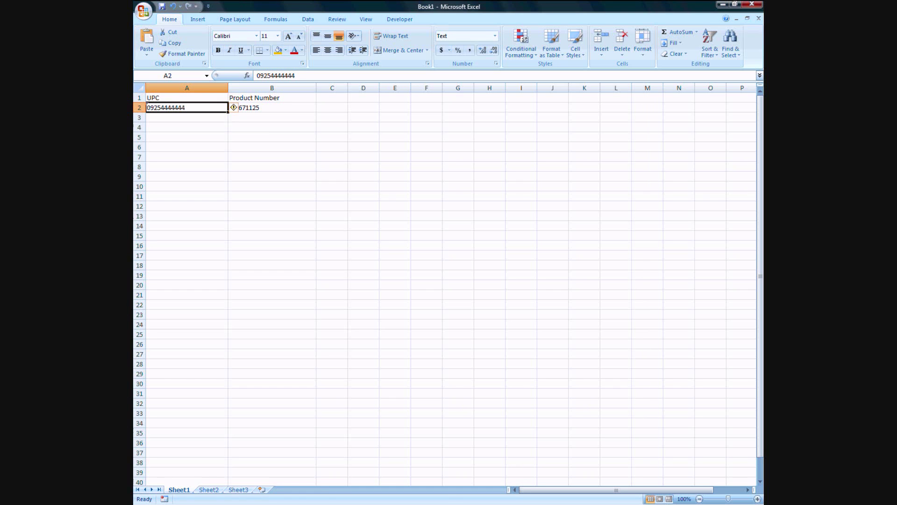
drag(228, 112, 229, 122)
double_click(185, 117)
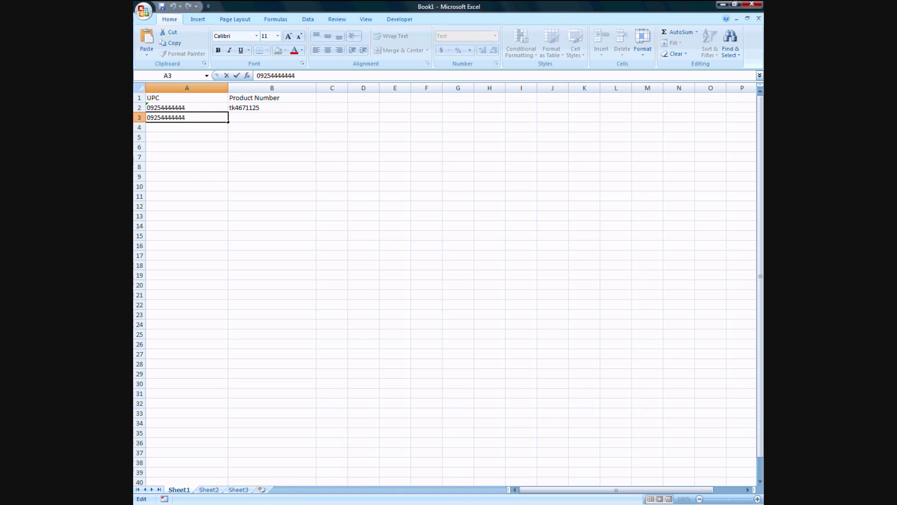
key(BackSpace)
text(5)
key(Return)
click(187, 108)
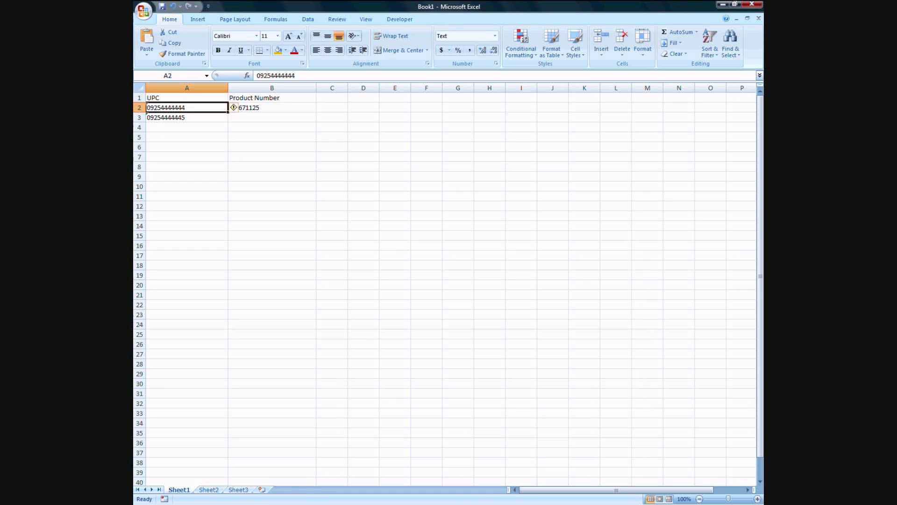
key(shift+Down)
drag(228, 122, 228, 187)
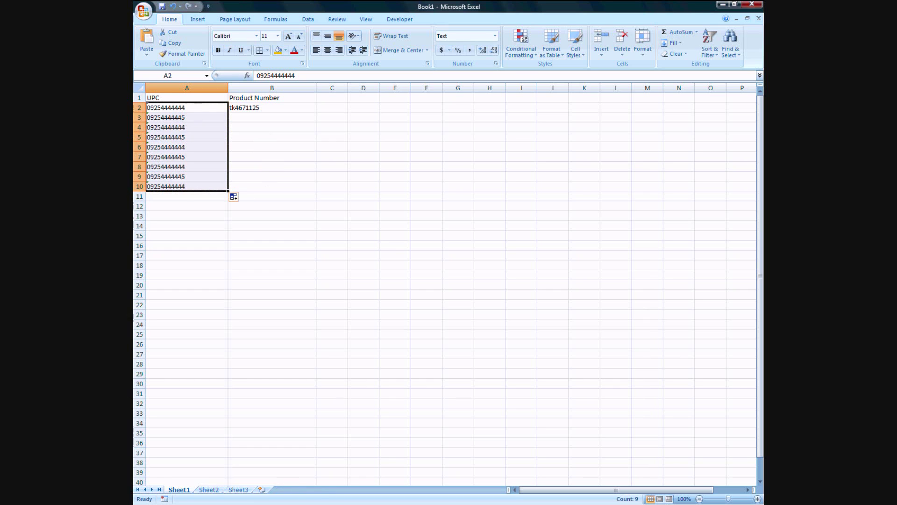
click(272, 147)
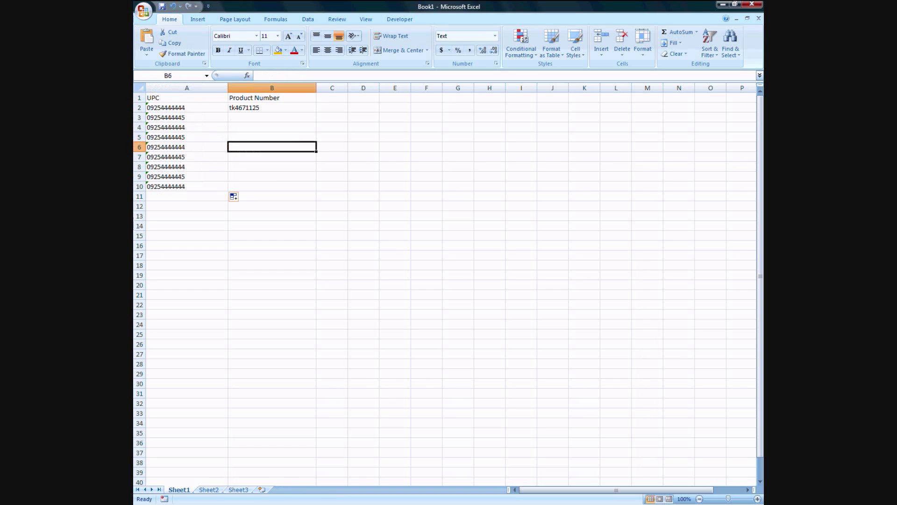
click(272, 108)
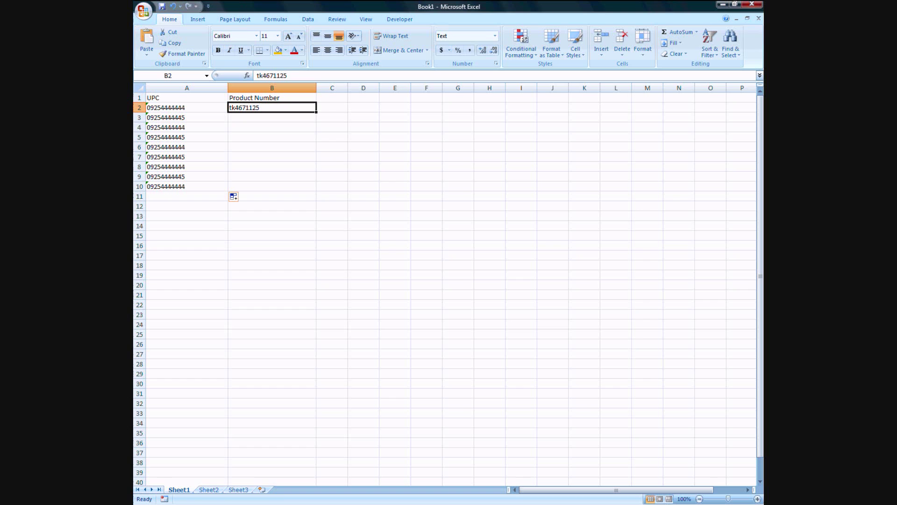
drag(316, 112, 317, 152)
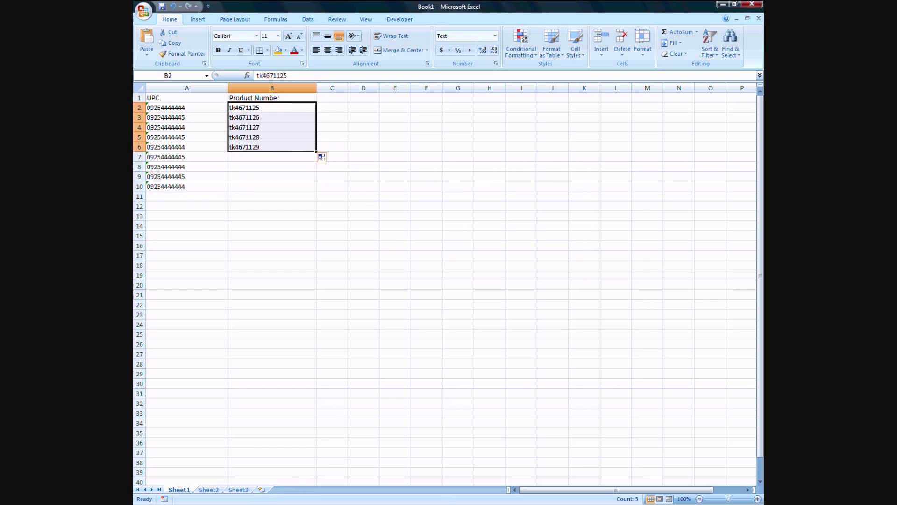
click(187, 127)
key(ctrl+z)
key(ctrl+z)
key(ctrl+z)
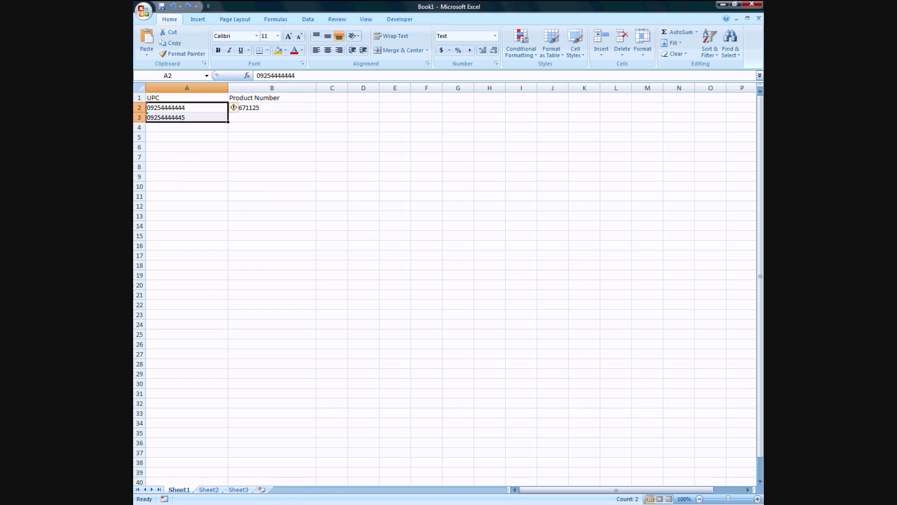
click(187, 107)
drag(228, 112, 229, 210)
Step: Copy tk4671125 into C2 and fill incrementing product numbers down column C
click(272, 107)
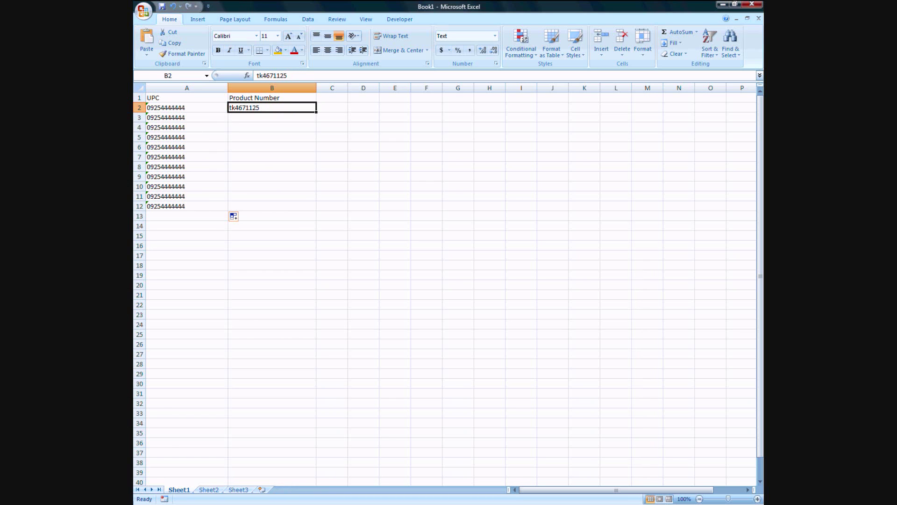
key(ctrl+c)
click(332, 108)
key(ctrl+v)
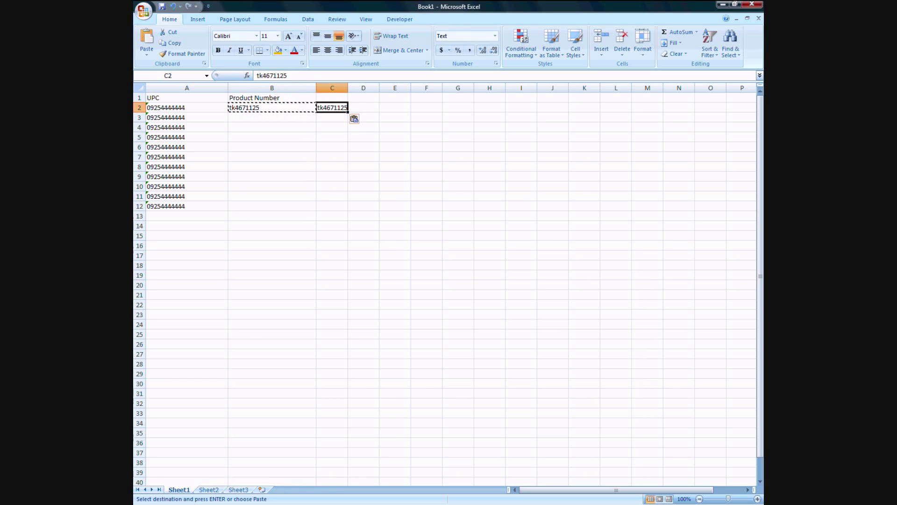
double_click(341, 107)
key(Return)
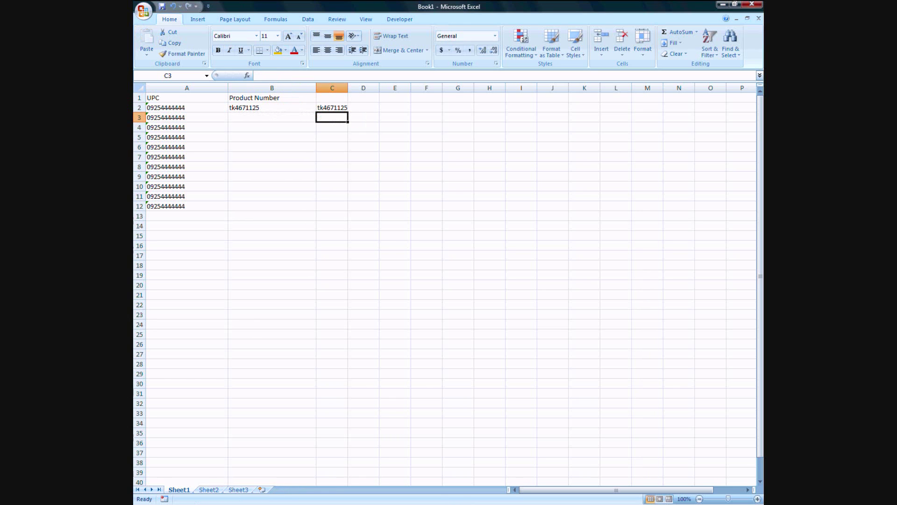
click(332, 108)
drag(348, 112, 350, 209)
Step: Paste the generated product numbers into B2:B12 and clear column C
key(ctrl+c)
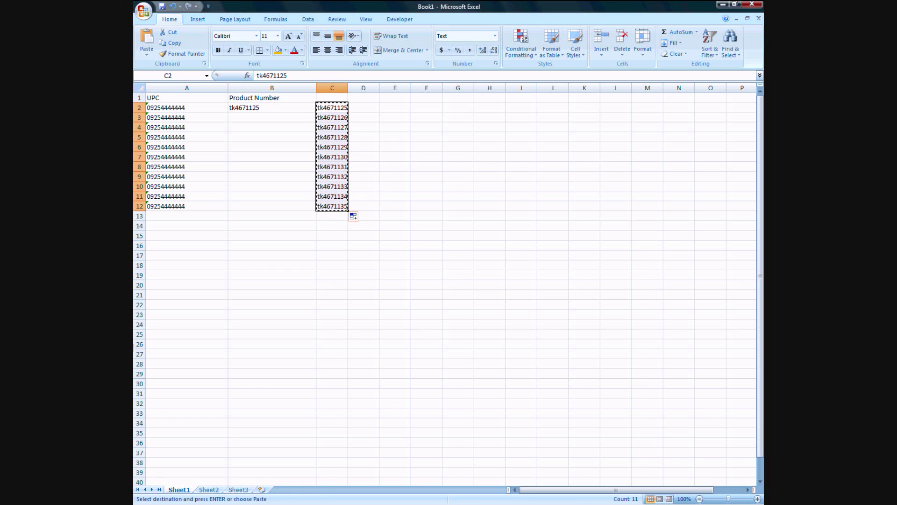
click(244, 108)
key(ctrl+v)
drag(332, 107, 332, 206)
key(Delete)
Step: Format column B as Text and clear the leftover values in column C
click(272, 88)
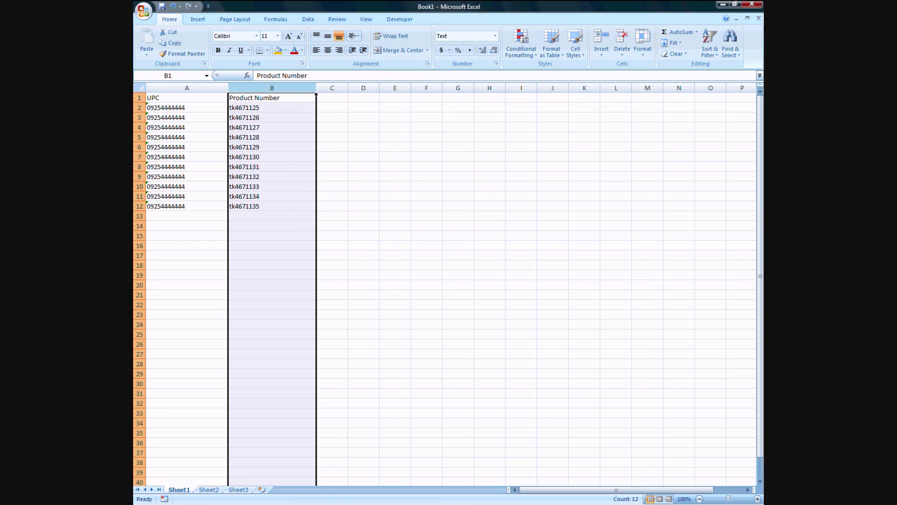
right_click(264, 101)
click(289, 193)
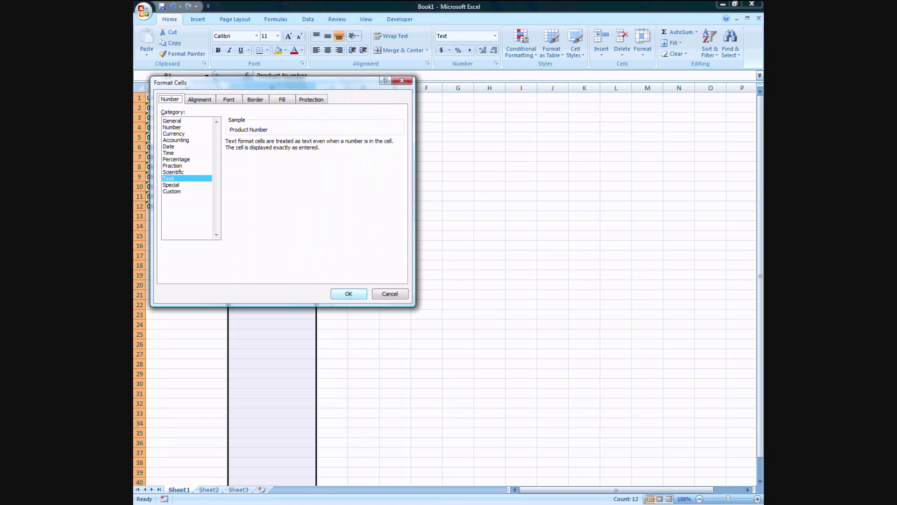
click(348, 294)
click(272, 166)
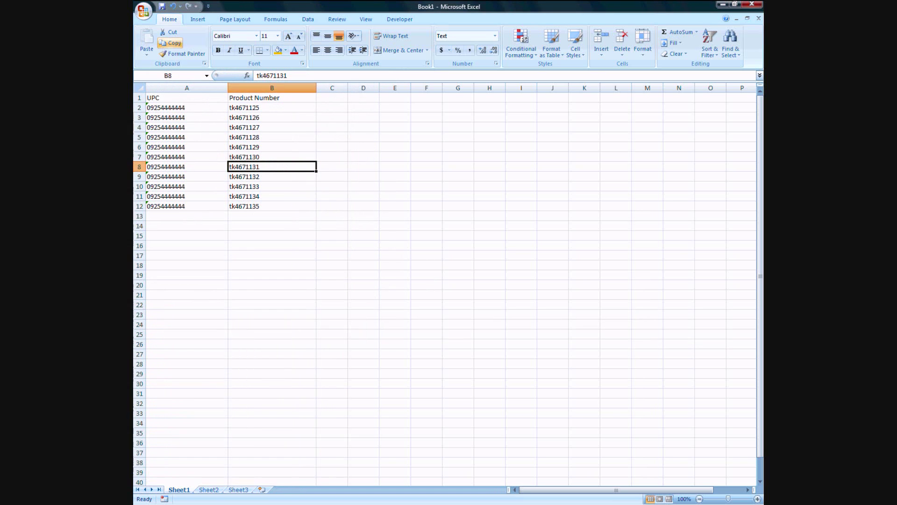
click(173, 6)
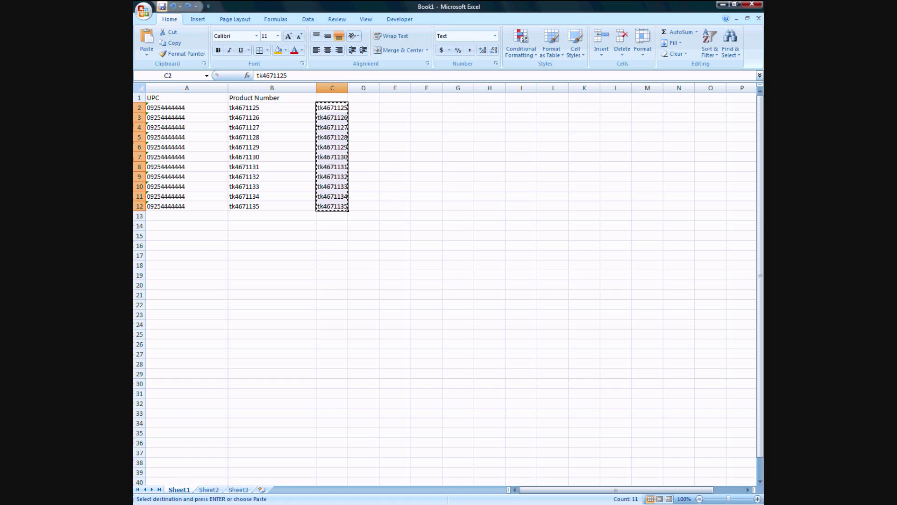
key(Delete)
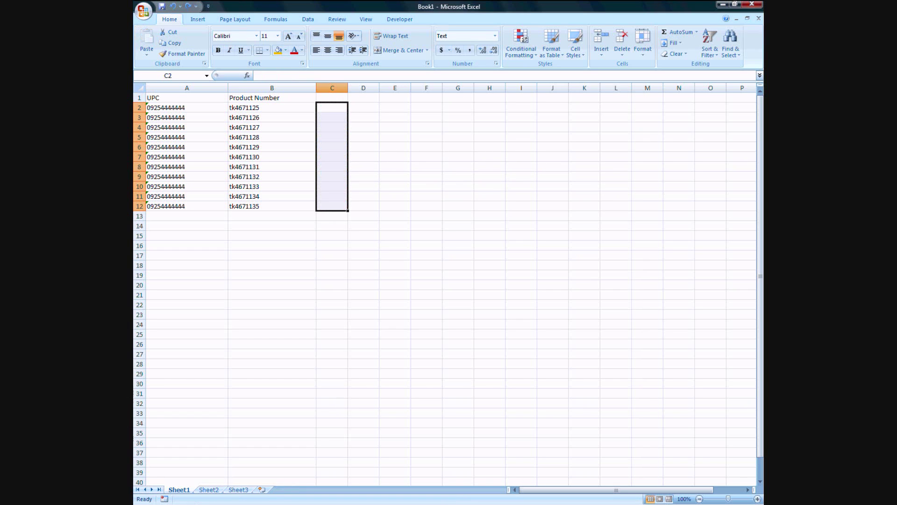
Step: Add the headings S/n in D1 and Access key in E1, widening column E to fit
click(363, 97)
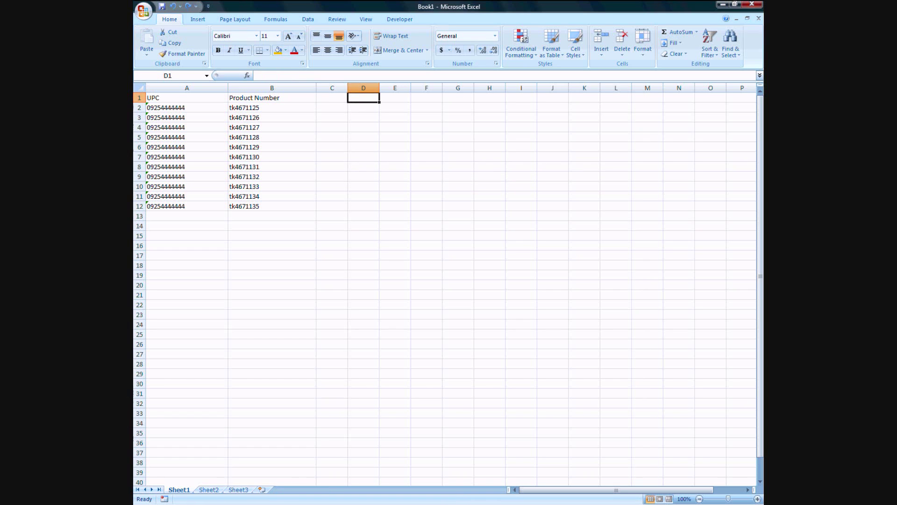
text(S/n)
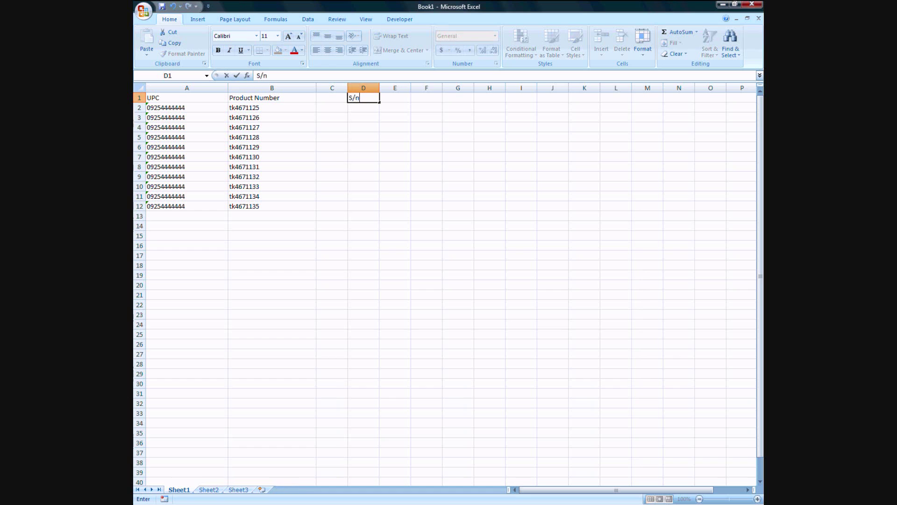
key(Return)
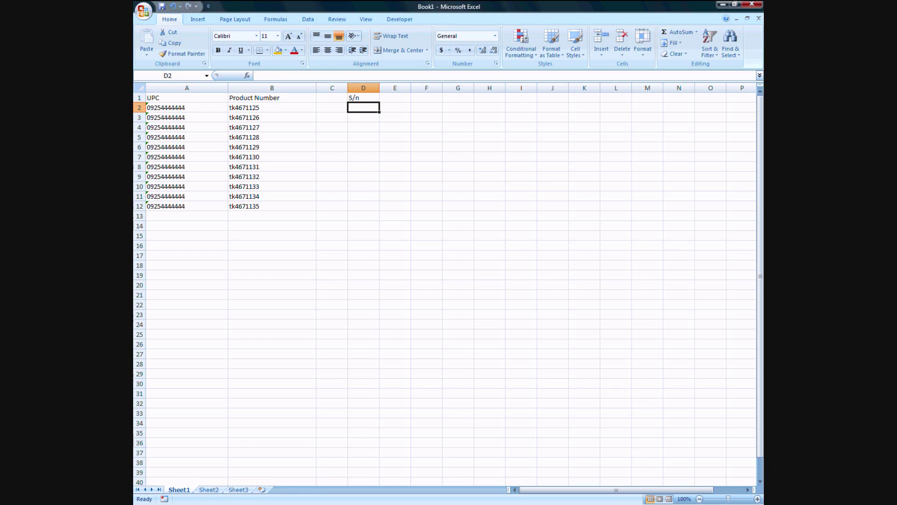
click(395, 98)
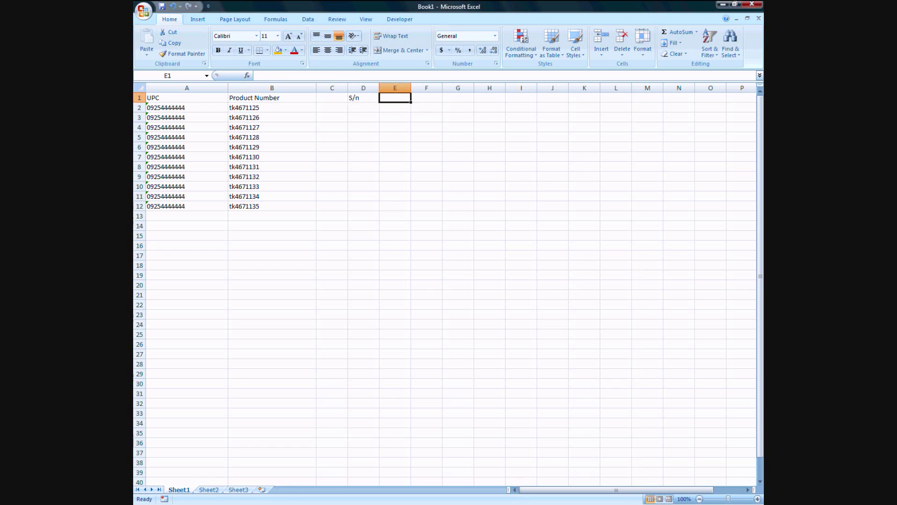
text(Access key)
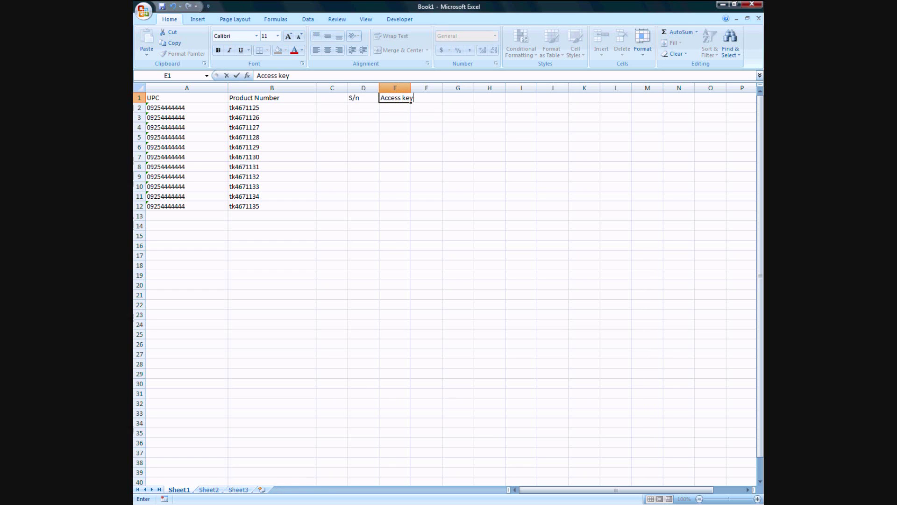
key(Return)
drag(411, 88, 416, 88)
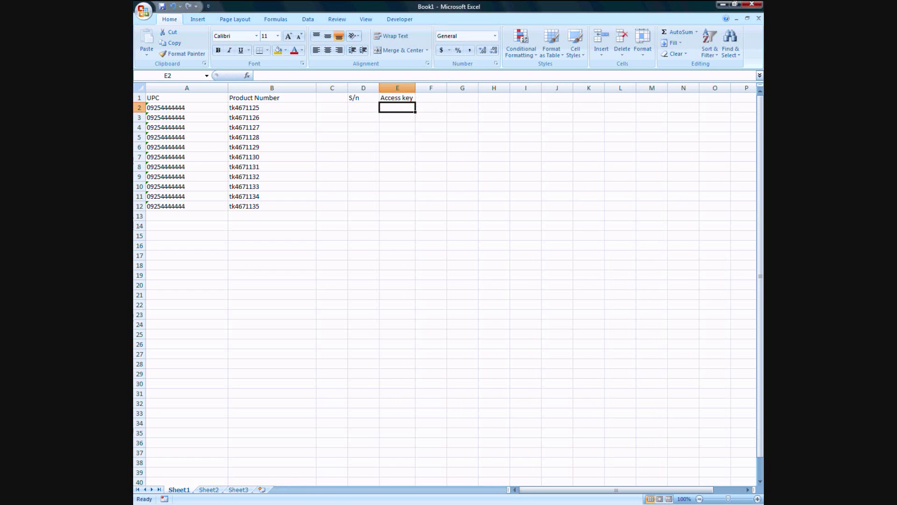
Step: Enter 0aa8 in D2 and fill the serial series down to D12 (0aa8 through 0aa18)
click(363, 107)
text(0a)
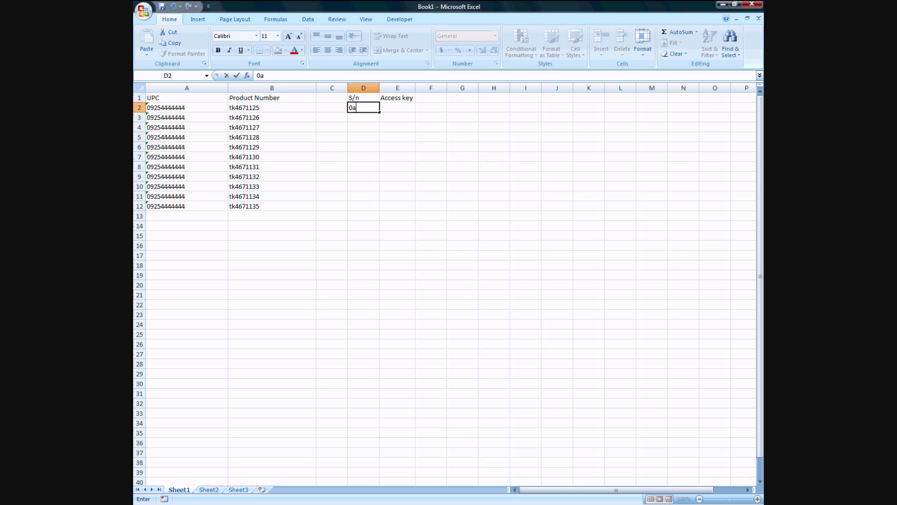
text(a8)
key(Return)
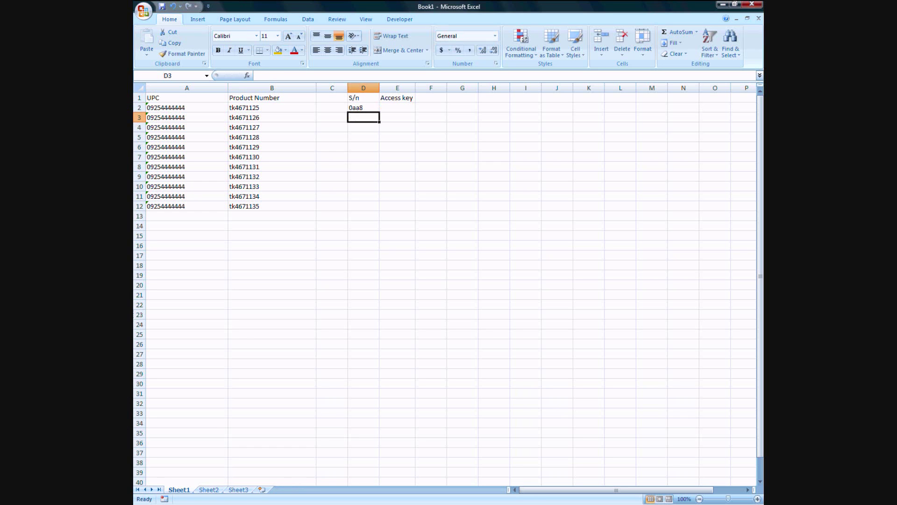
click(363, 107)
drag(379, 111, 382, 211)
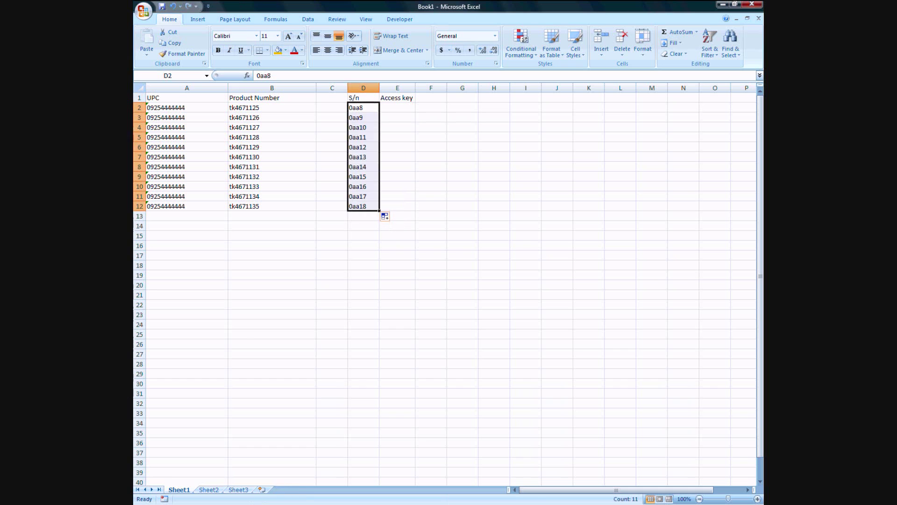
key(ctrl+z)
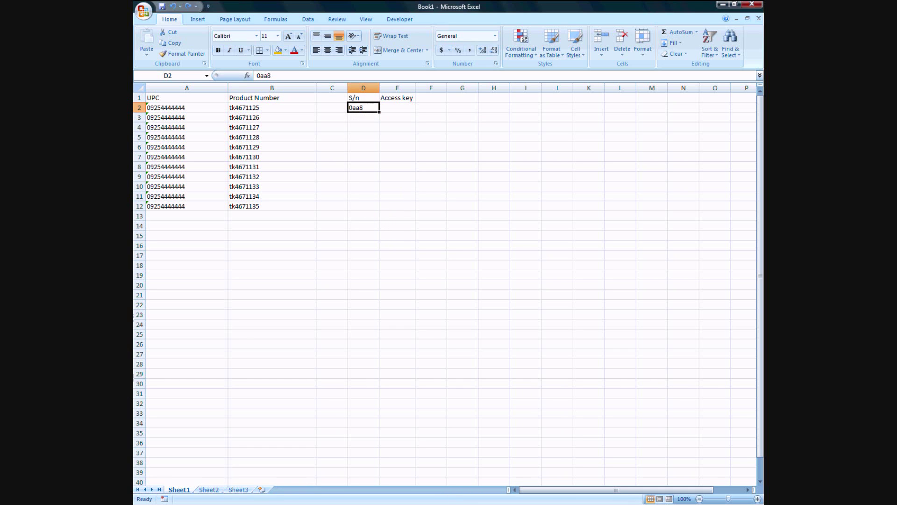
drag(379, 112, 381, 211)
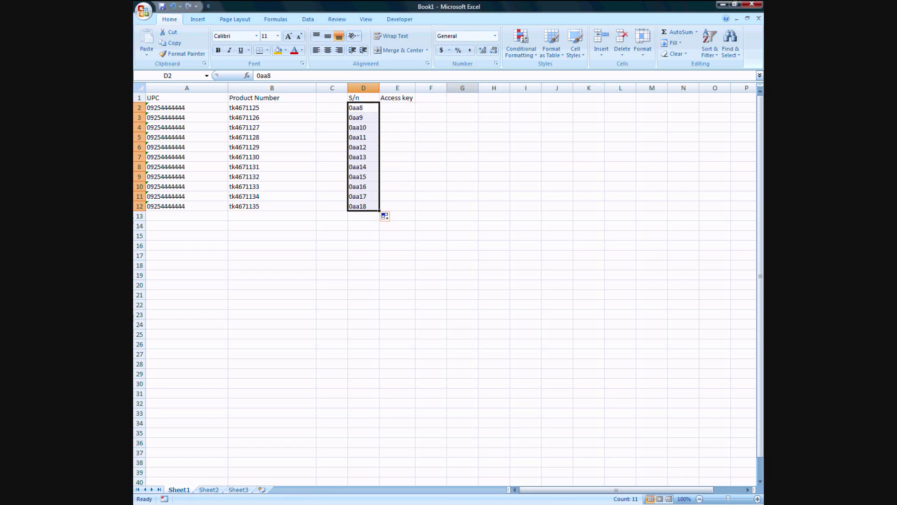
Step: Fill E2:E12 with an access key for every product row
right_click(698, 6)
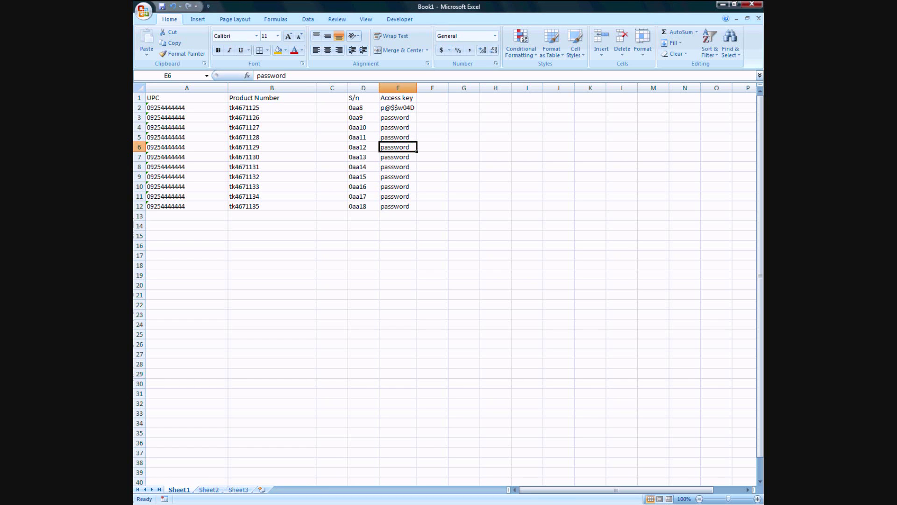
click(397, 127)
click(397, 107)
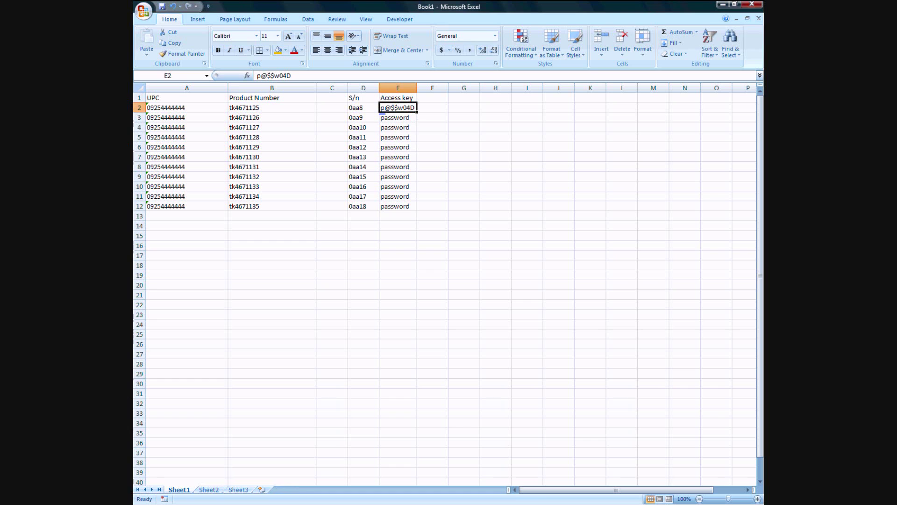
drag(397, 117, 397, 206)
click(397, 206)
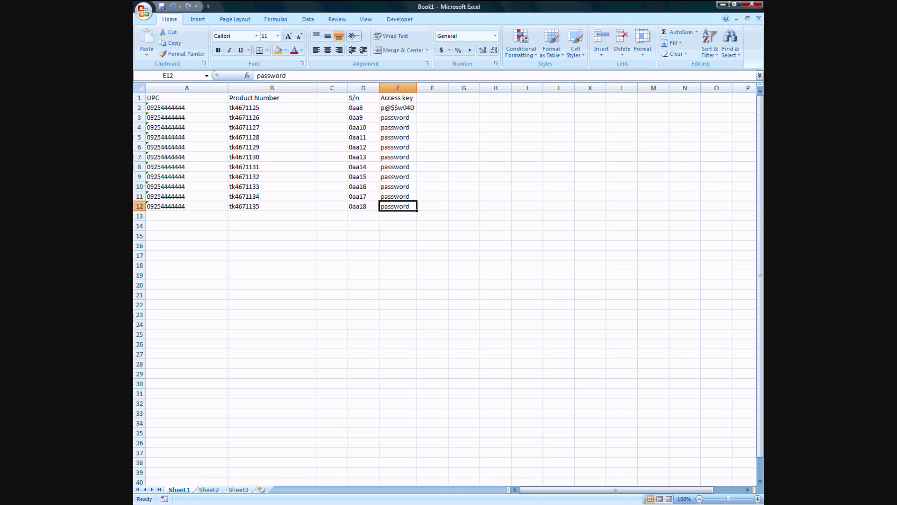
key(shift+Up)
key(shift+Up)
key(shift+Up)
key(shift+Up)
key(shift+Up)
key(shift+Up)
key(shift+Up)
key(shift+Up)
click(398, 107)
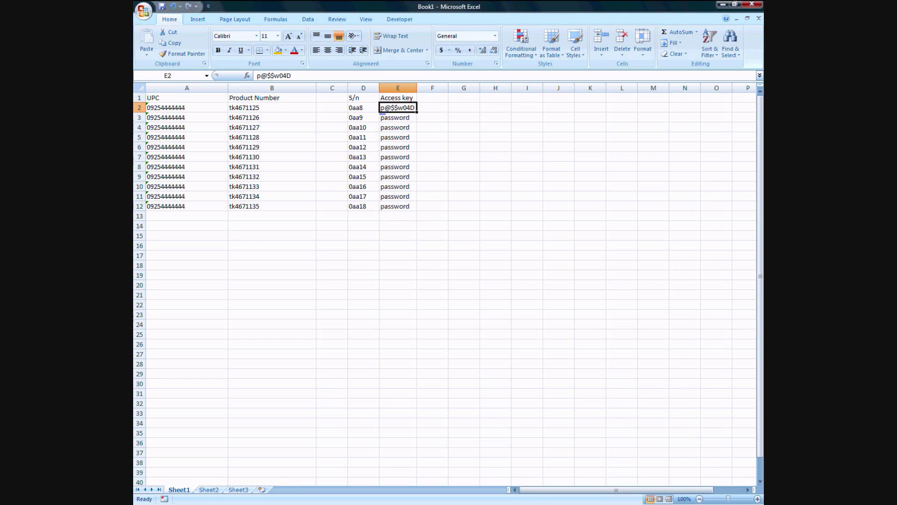
scroll(397, 108, up, 1)
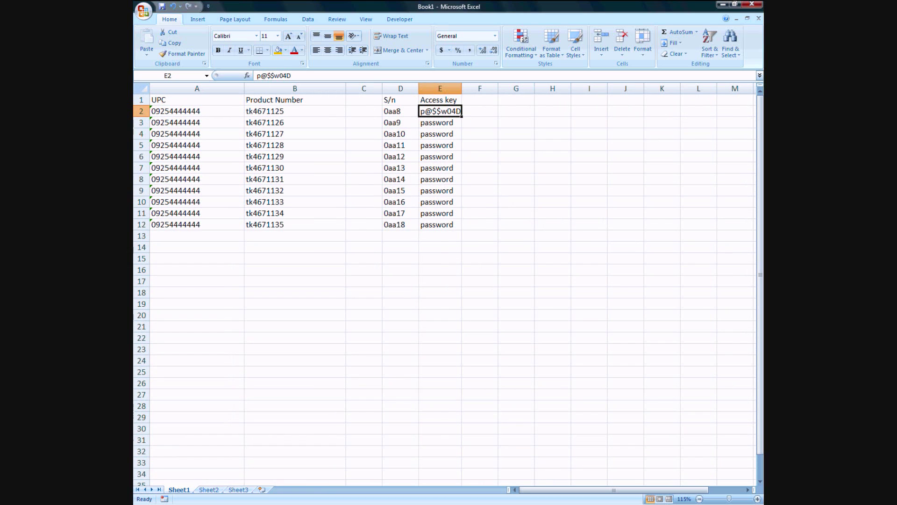
Step: Enter the formula =A2 in G2 and autofit column G to the UPC
click(516, 111)
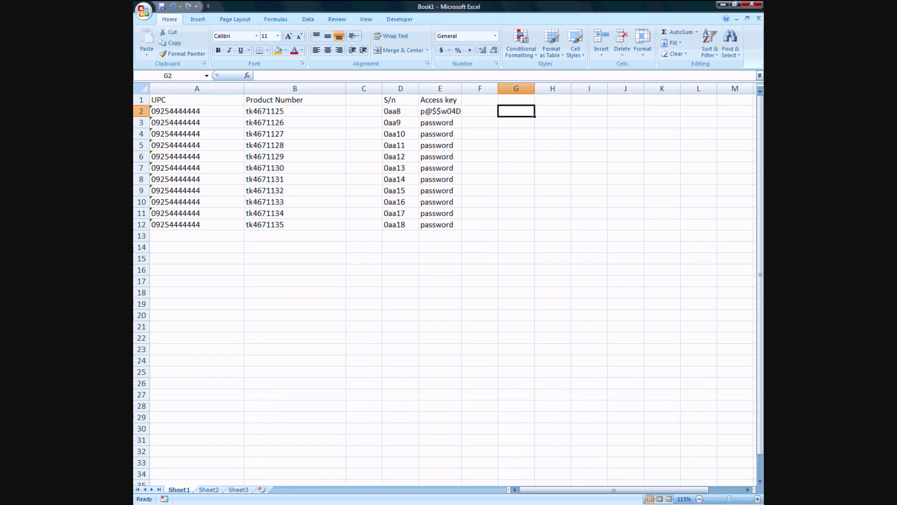
text(=)
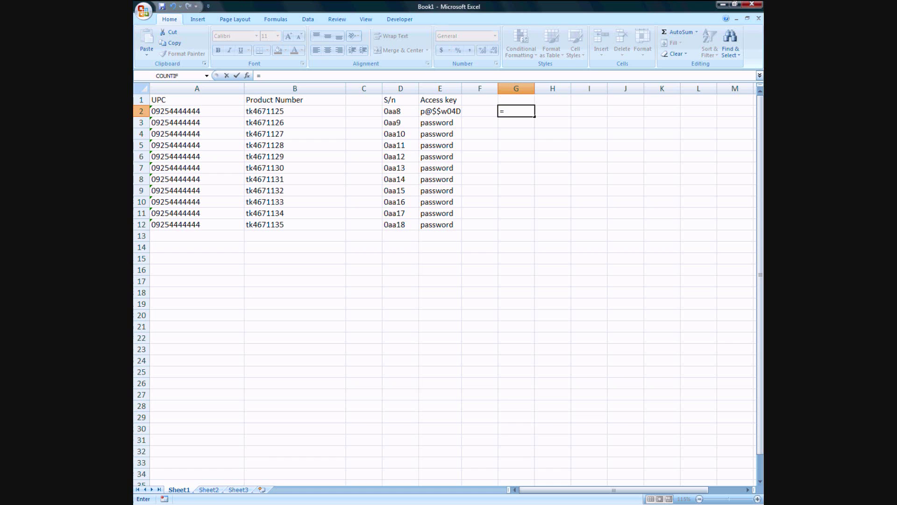
key(Left)
key(Left)
key(Left)
key(Left)
key(Left)
key(Left)
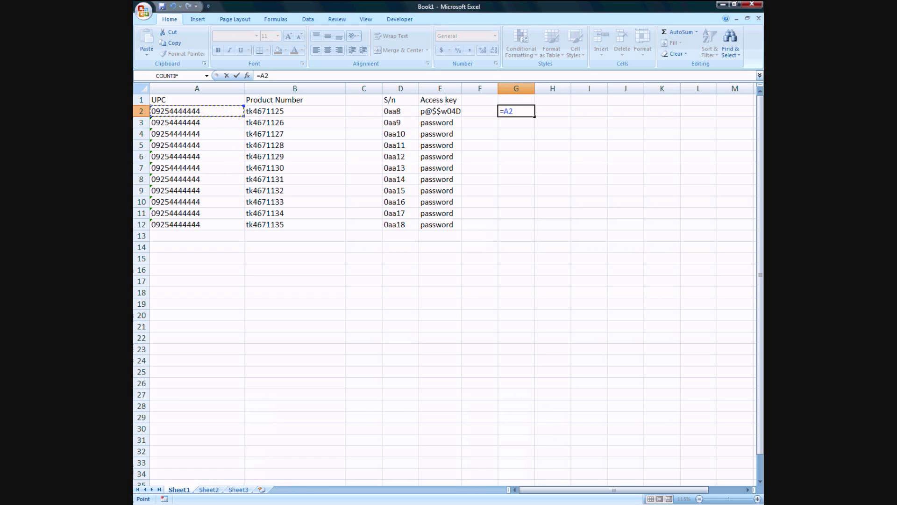
key(Return)
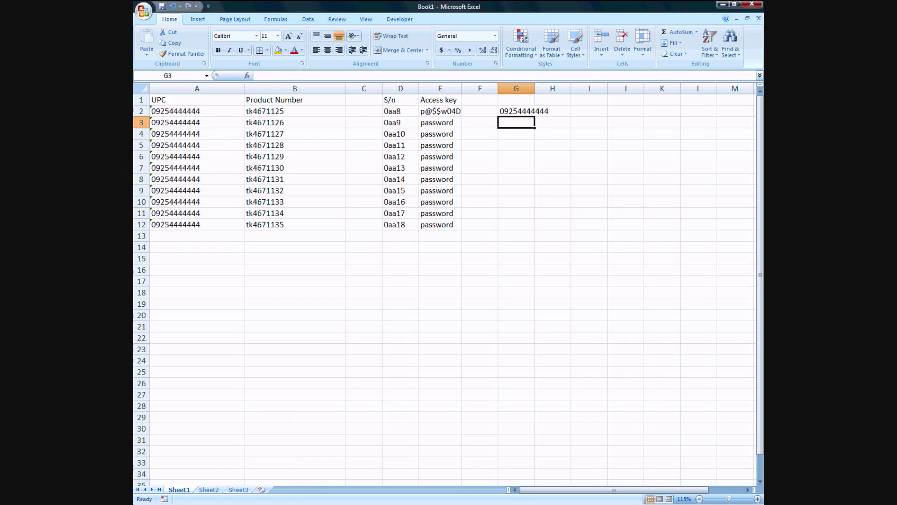
key(alt+h)
key(o)
key(i)
key(Up)
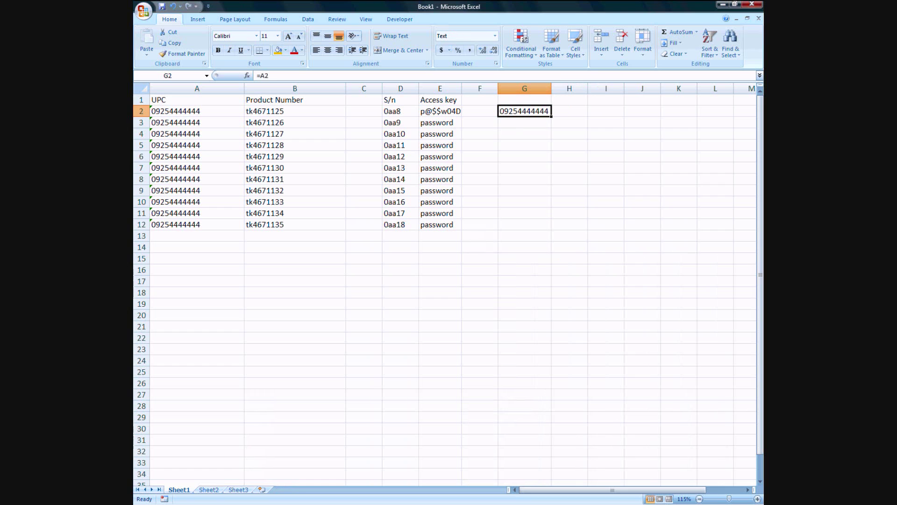
Step: Format column G with the Free 3 of 9 barcode font
click(524, 89)
right_click(521, 121)
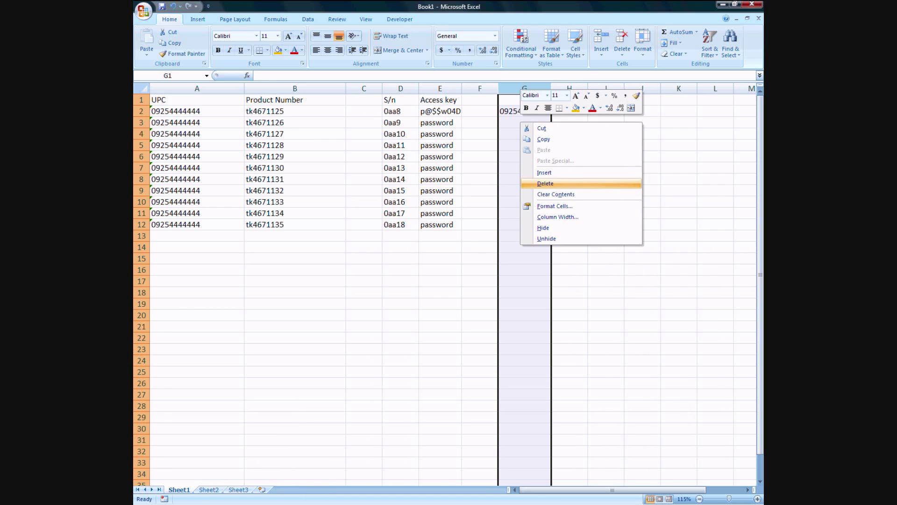
click(555, 206)
click(495, 109)
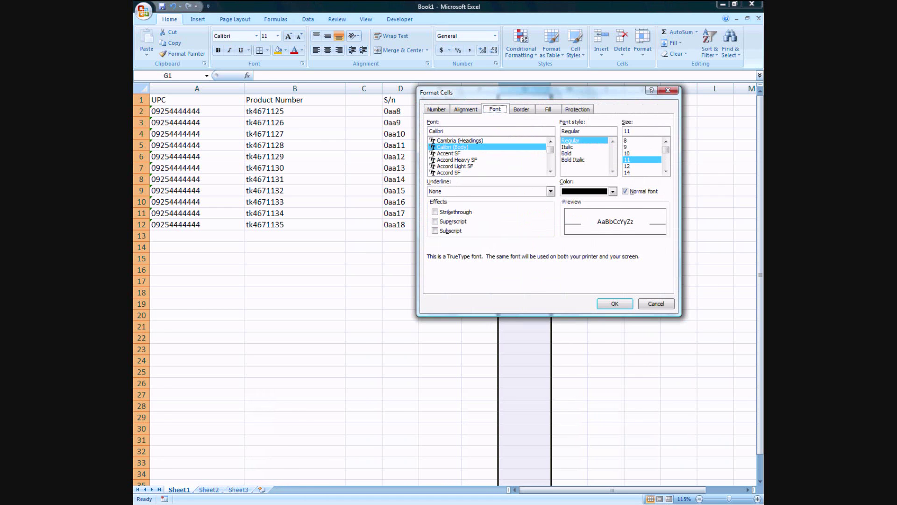
scroll(488, 157, down, 10)
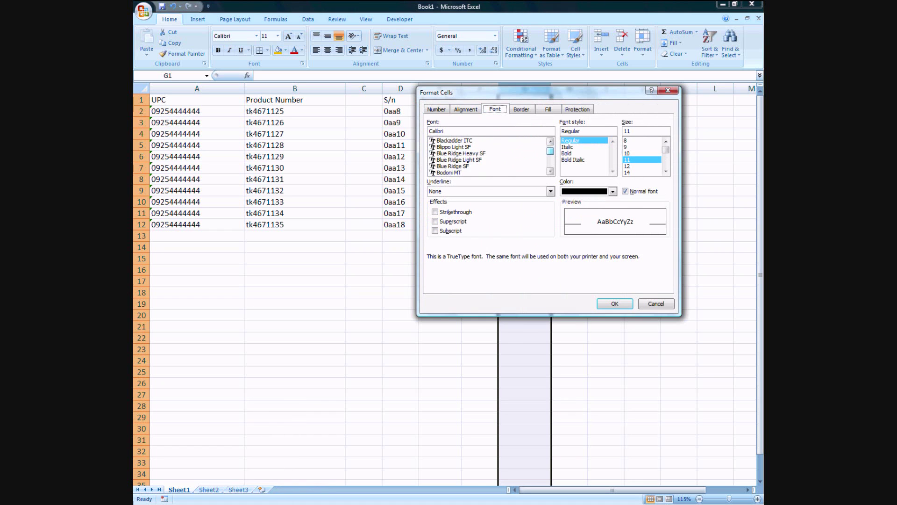
click(450, 173)
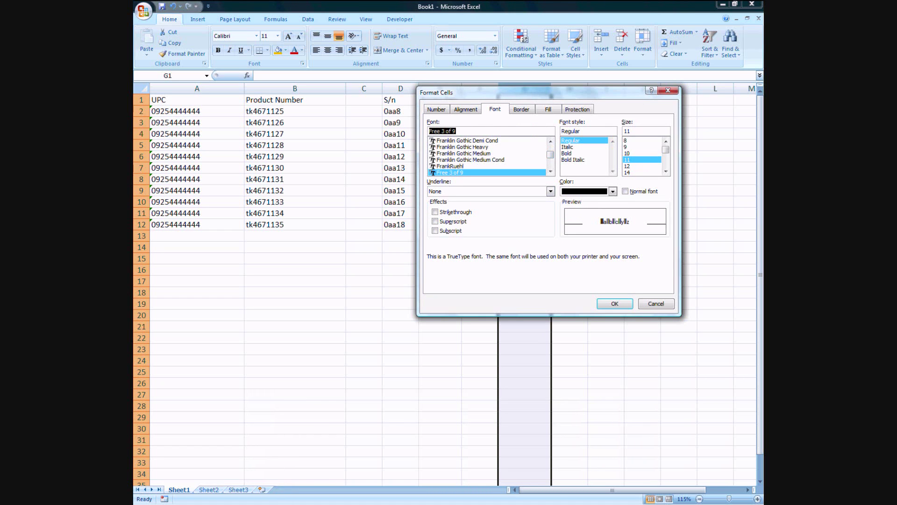
click(615, 303)
click(524, 112)
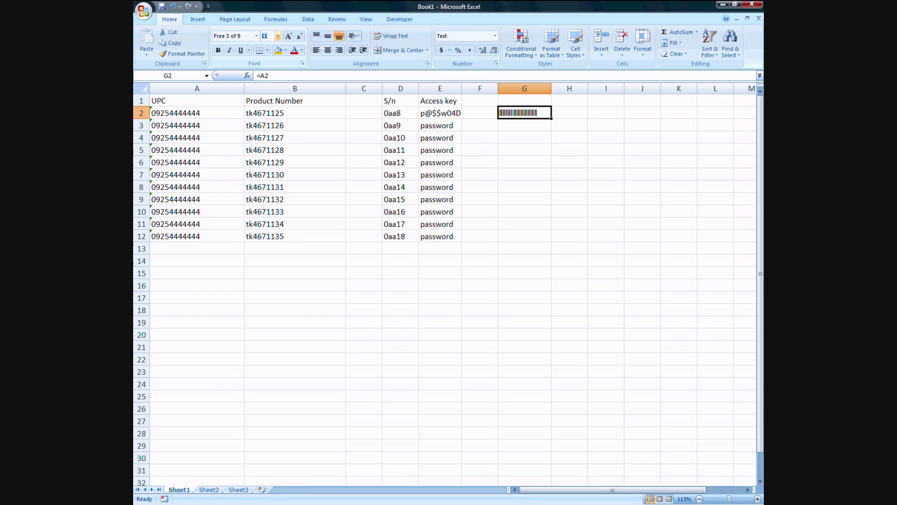
Step: Set the barcode to 48-point size and autofit column G to it
text(48)
key(Return)
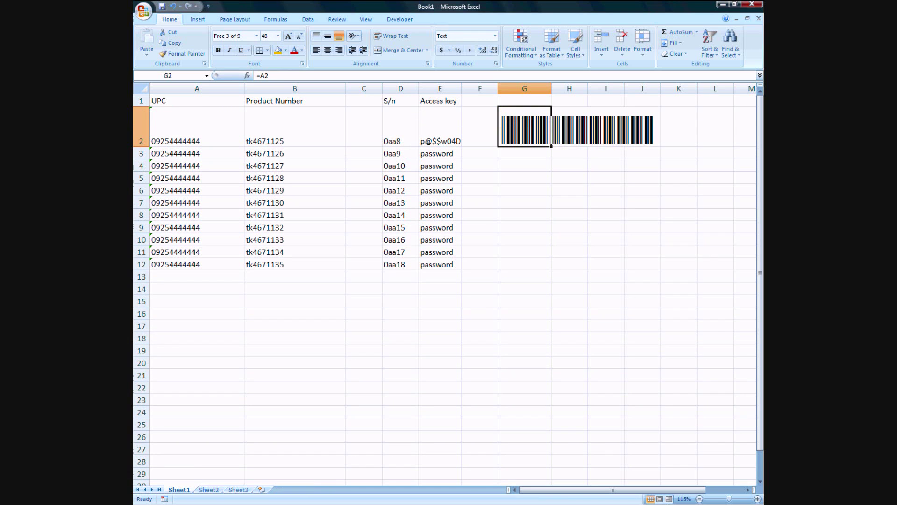
double_click(552, 88)
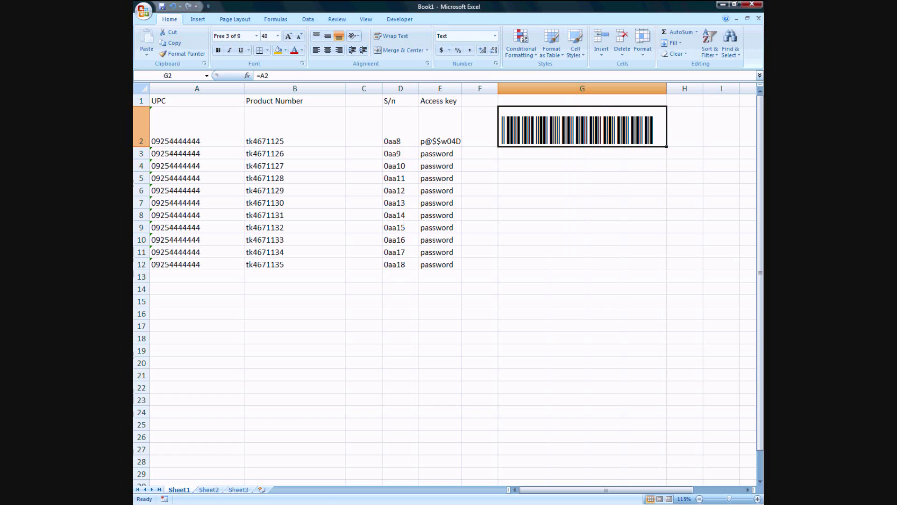
Step: Copy the barcode formula from G2 down to G12 and check the copied formulas
drag(667, 146, 666, 267)
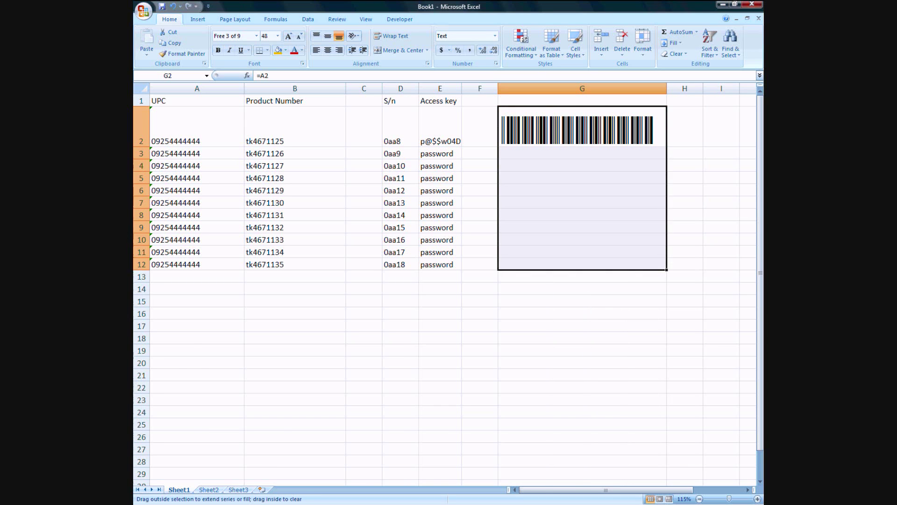
click(582, 167)
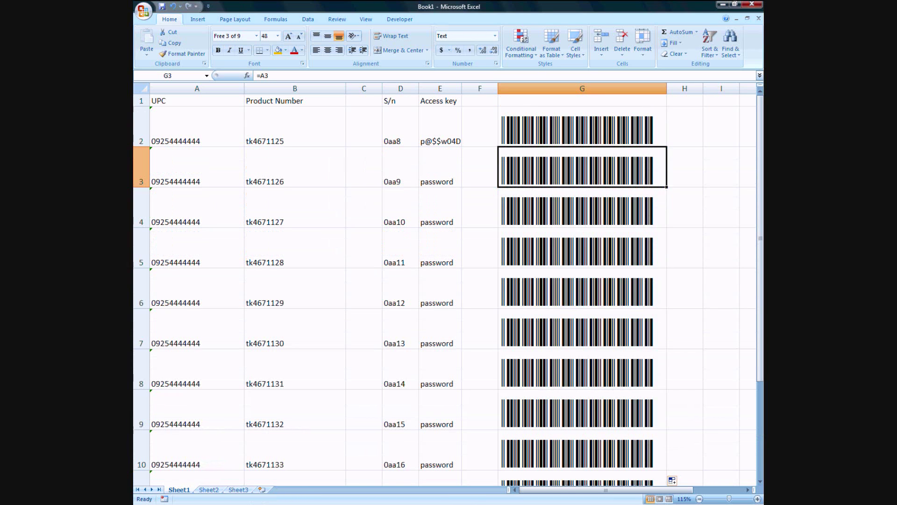
click(582, 126)
click(583, 167)
key(Down)
key(Down)
key(Down)
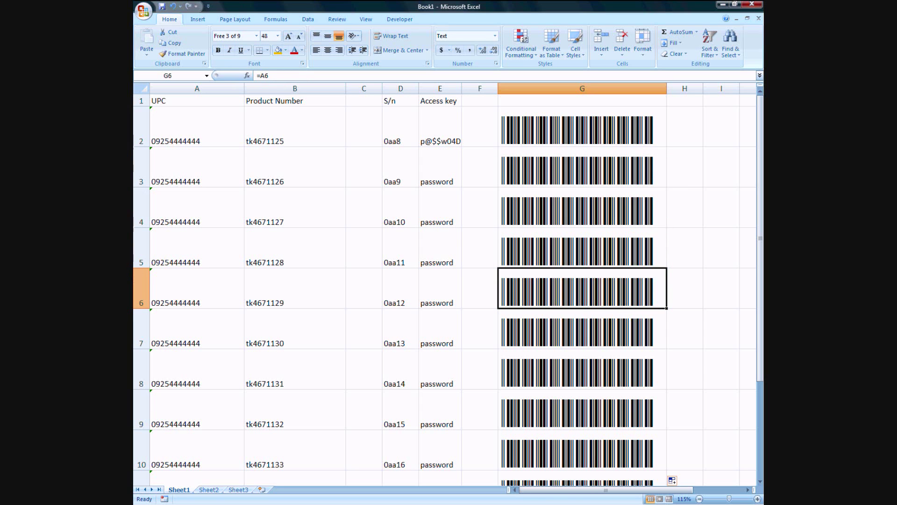
Step: Save the workbook to the Desktop folder under the name Book1.xlsx
key(ctrl+s)
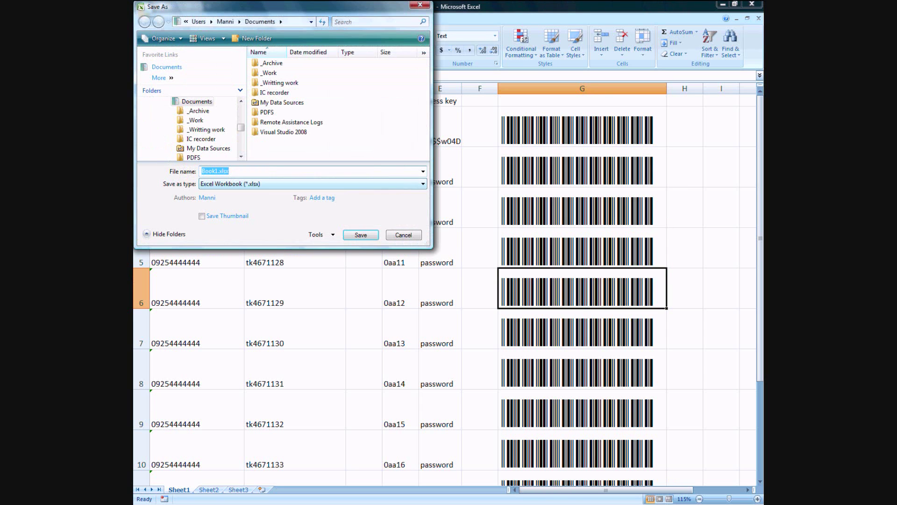
click(239, 22)
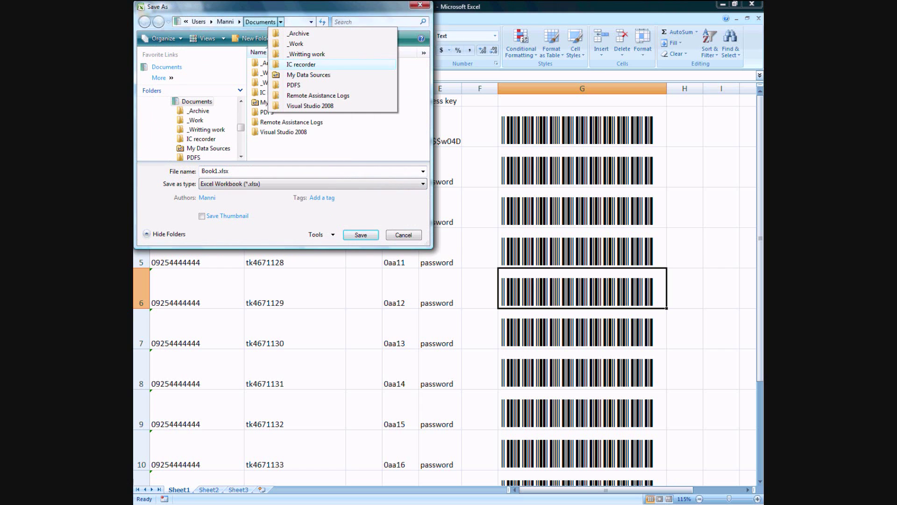
mouse_move(280, 22)
mouse_move(239, 22)
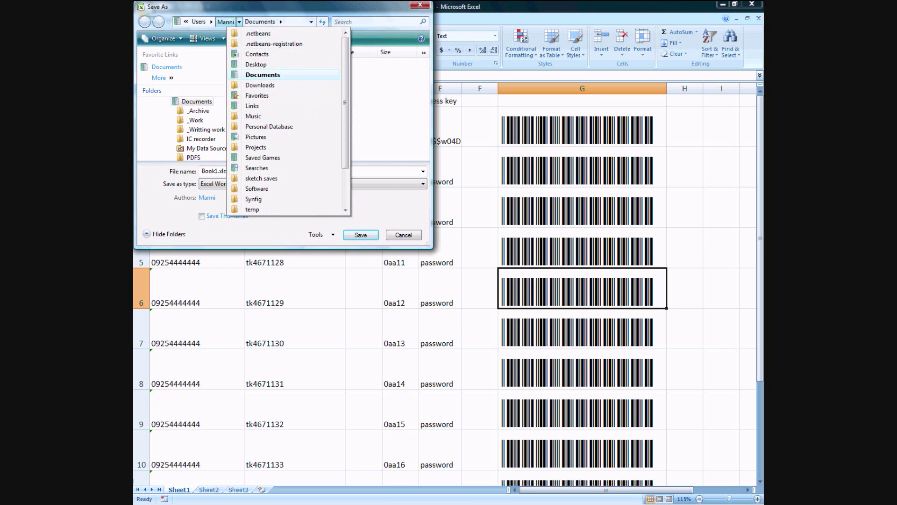
click(260, 64)
key(Return)
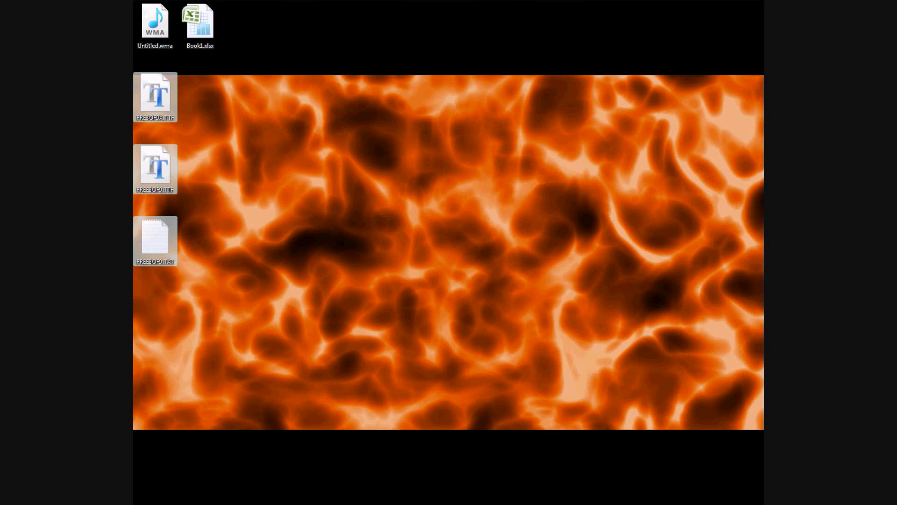
Step: Launch Word 2007 with a blank Document1 and move its window to the screen top
click(551, 485)
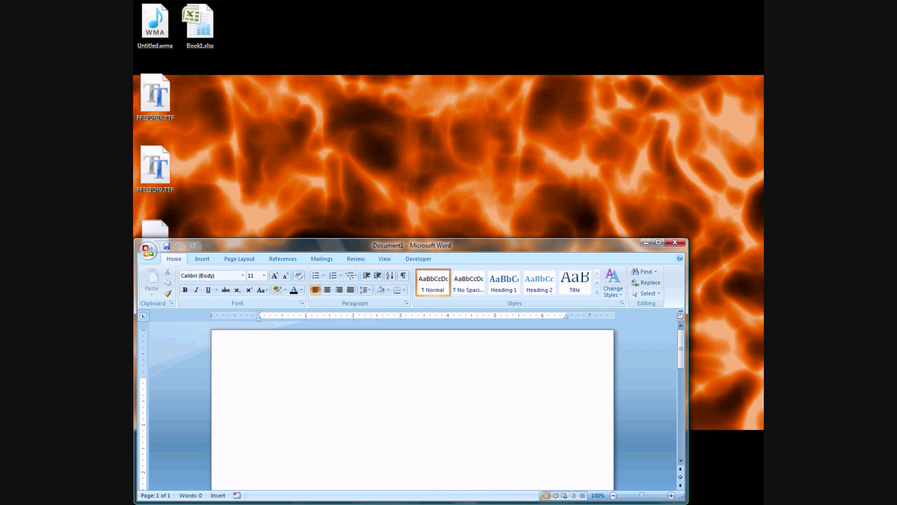
scroll(239, 258, down, 4)
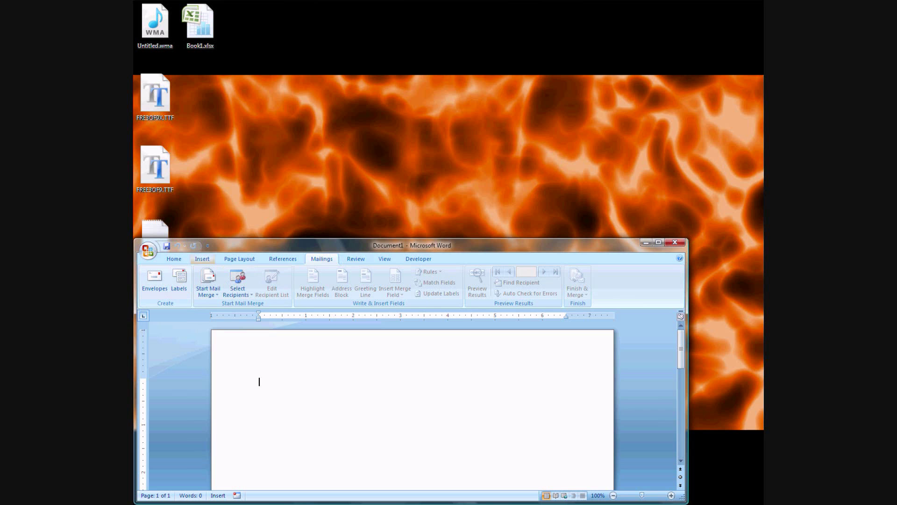
drag(205, 245, 256, 0)
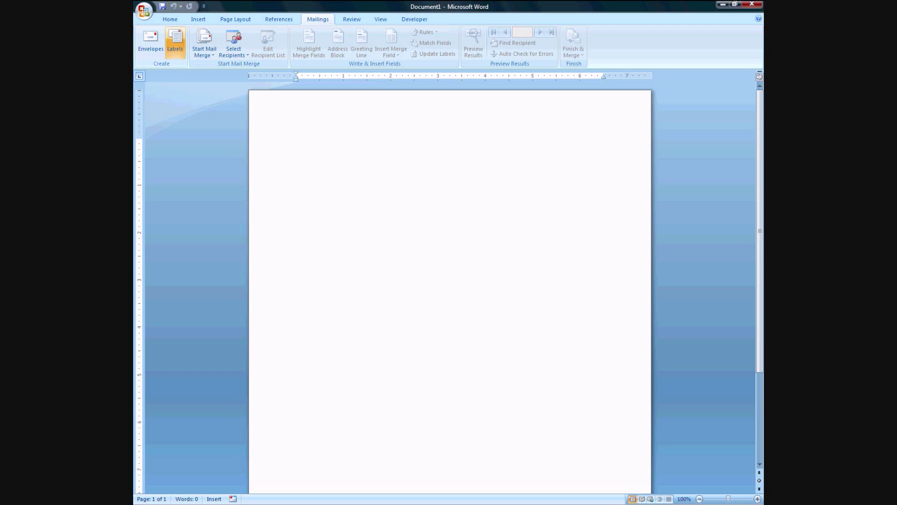
Step: In the Labels' Label Options dialog, set the label vendor to Compulabel
click(175, 42)
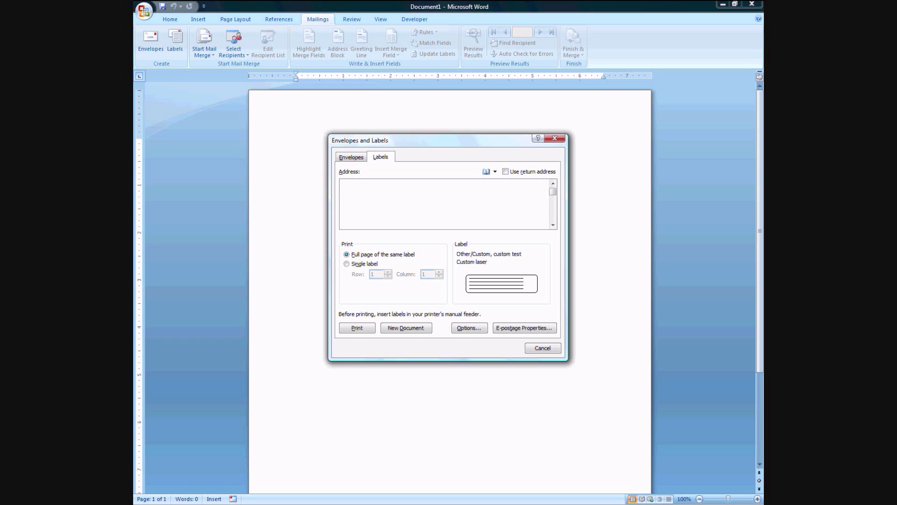
click(468, 327)
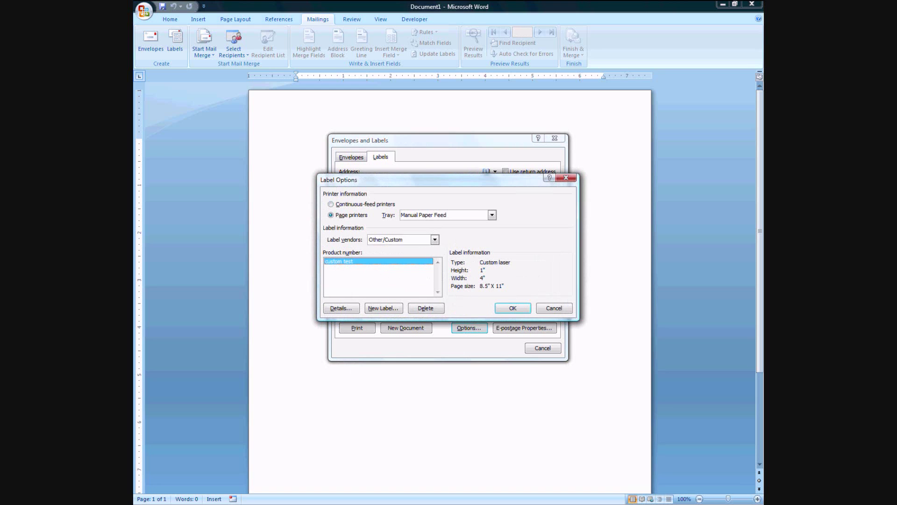
click(434, 239)
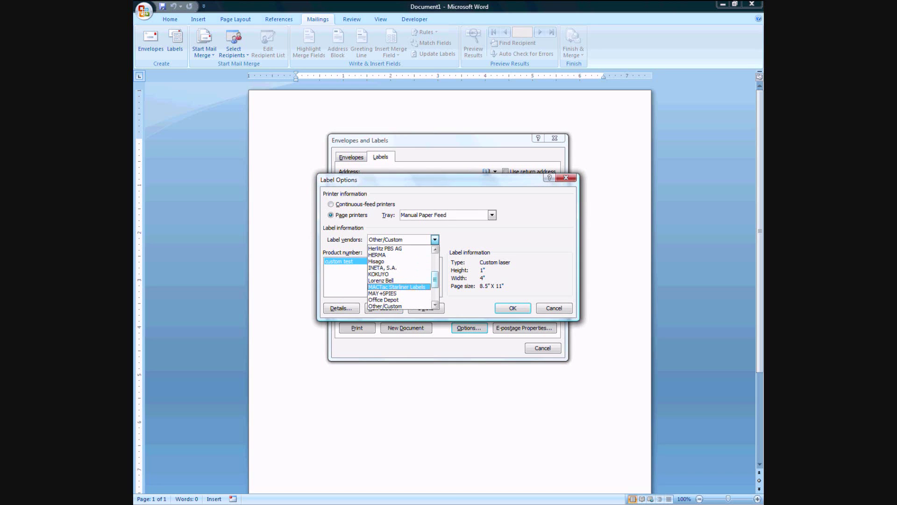
scroll(399, 278, up, 5)
click(379, 255)
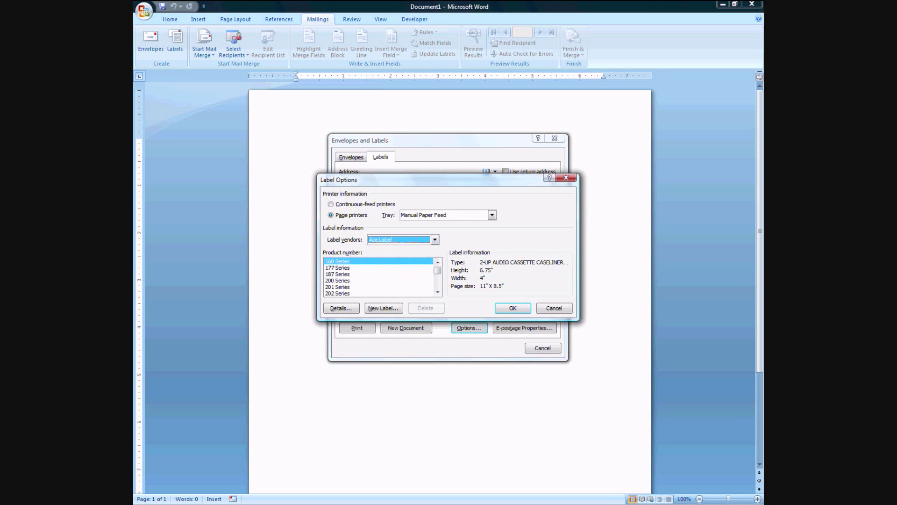
click(338, 267)
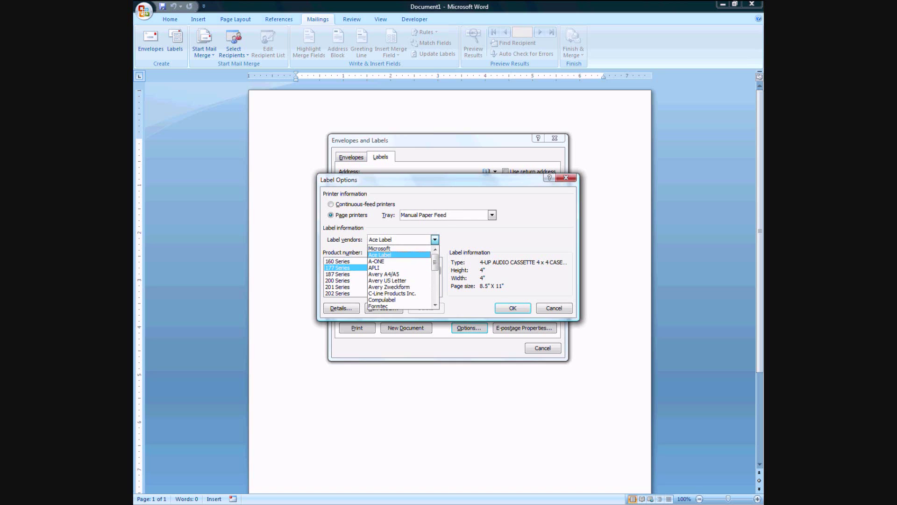
click(434, 239)
scroll(400, 276, down, 3)
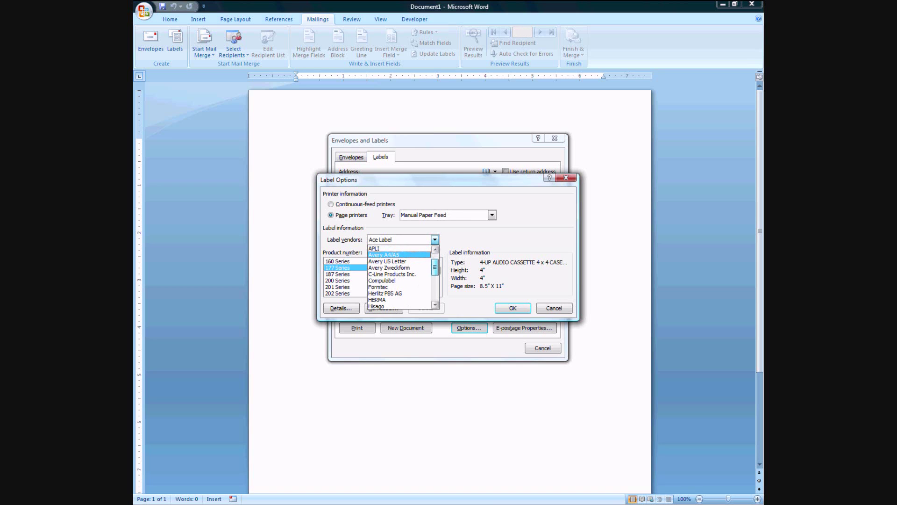
click(400, 280)
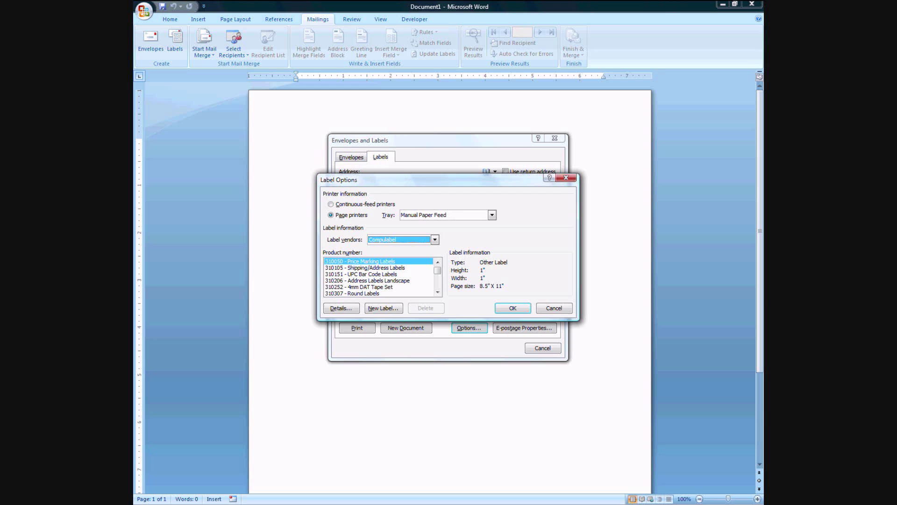
Step: Define a new label named Custom test2, 4" wide with 2 labels across
click(383, 308)
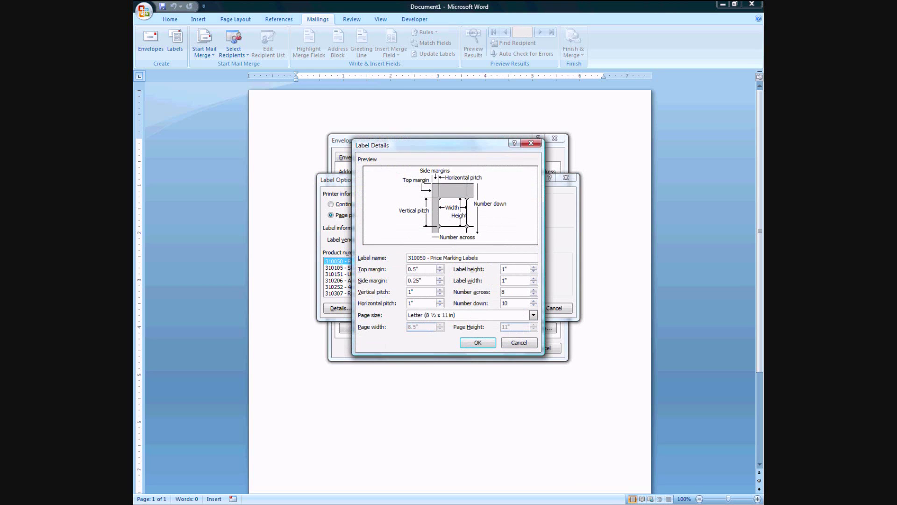
key(shift+End)
text(Custom)
text( test2)
text(4)
key(Tab)
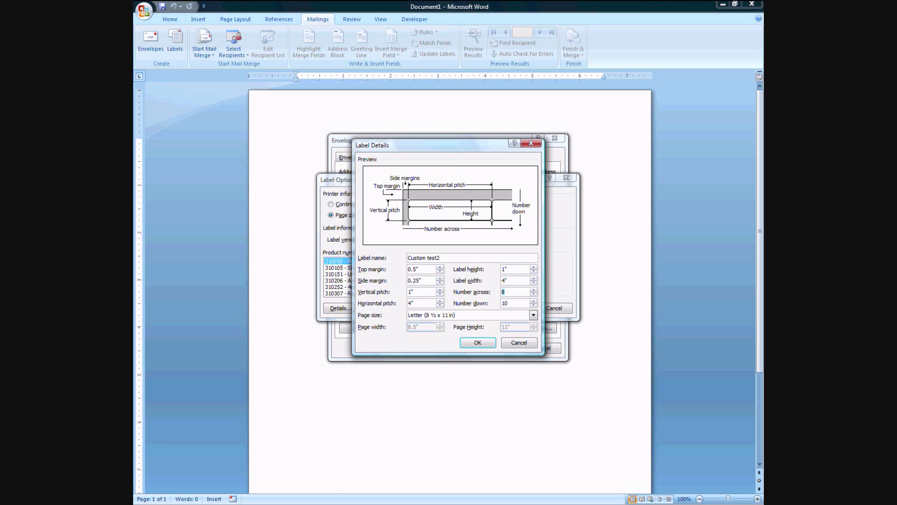
text(2)
Step: Reduce the vertical pitch and save the Custom test2 label definition
click(410, 292)
text(0)
click(412, 302)
click(439, 293)
click(440, 294)
click(477, 343)
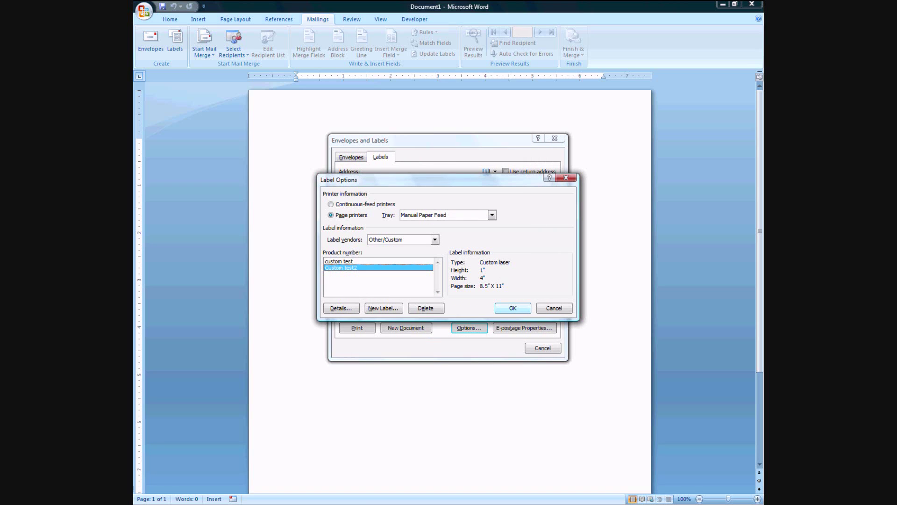
Step: Accept Custom test2 and generate a new Labels2 document with a blank 2-across label sheet
key(Return)
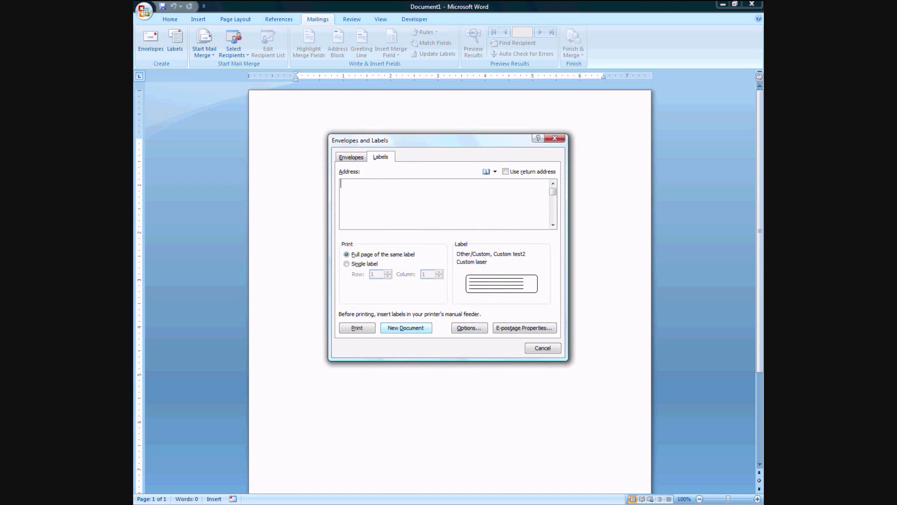
mouse_move(435, 321)
mouse_down()
mouse_move(372, 346)
mouse_move(379, 342)
mouse_up()
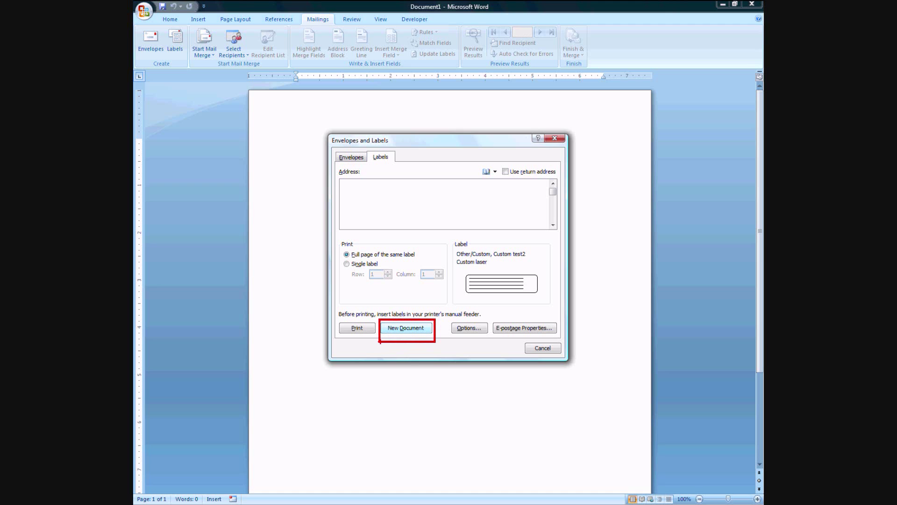
key(Escape)
key(Return)
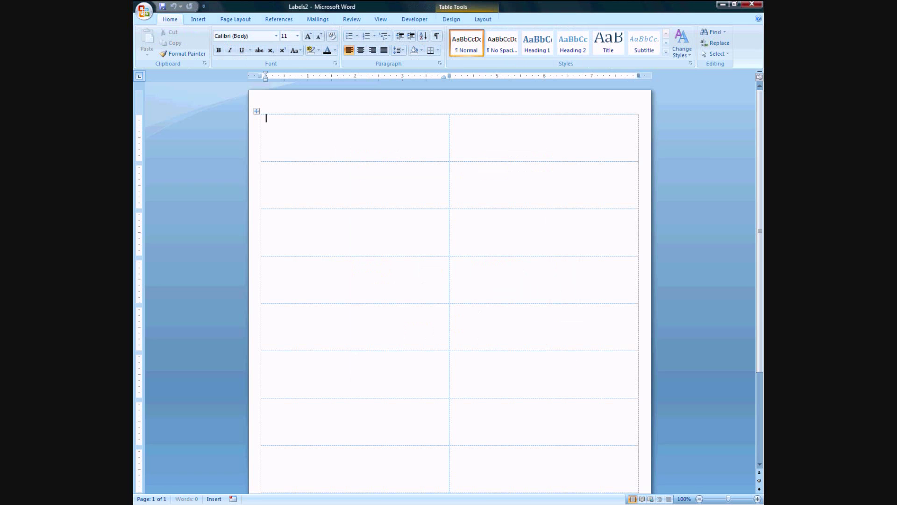
scroll(449, 289, down, 2)
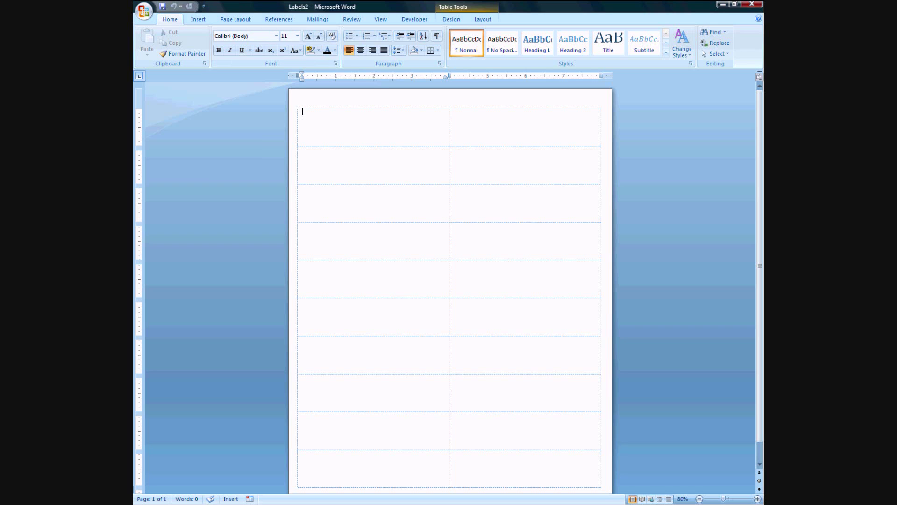
mouse_move(433, 5)
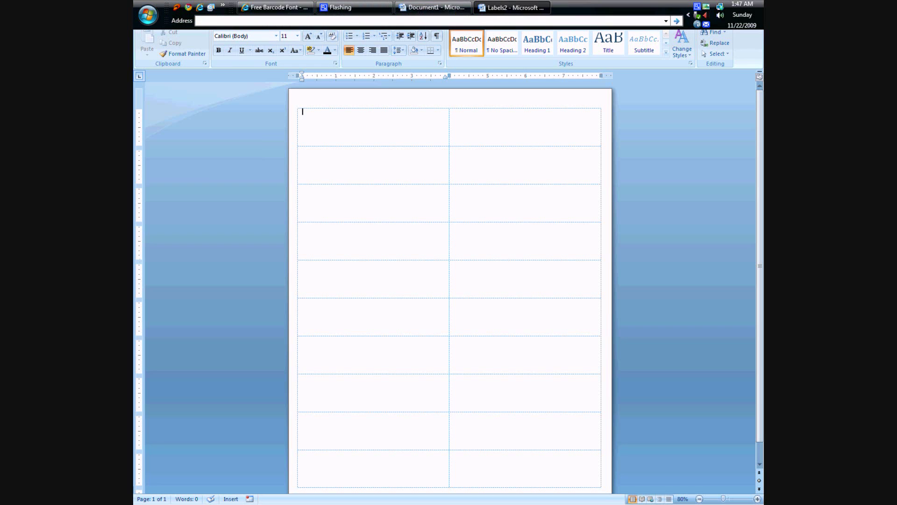
click(696, 6)
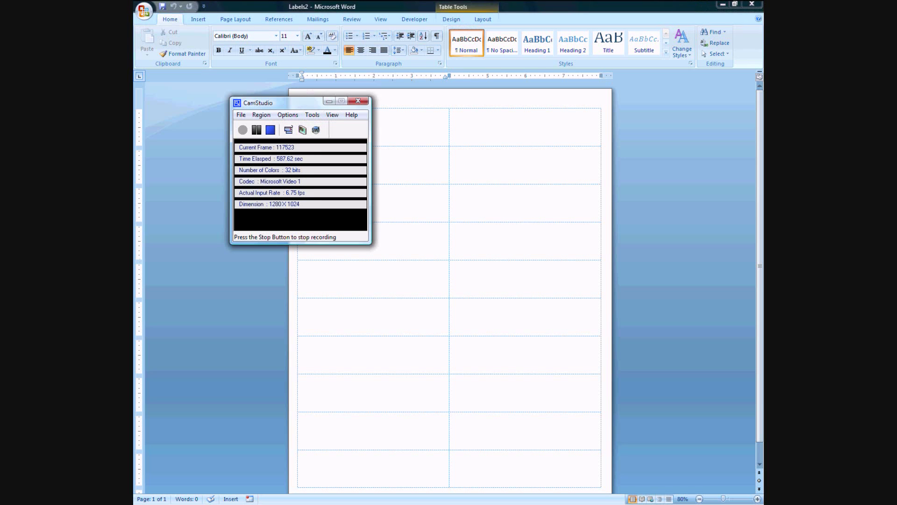